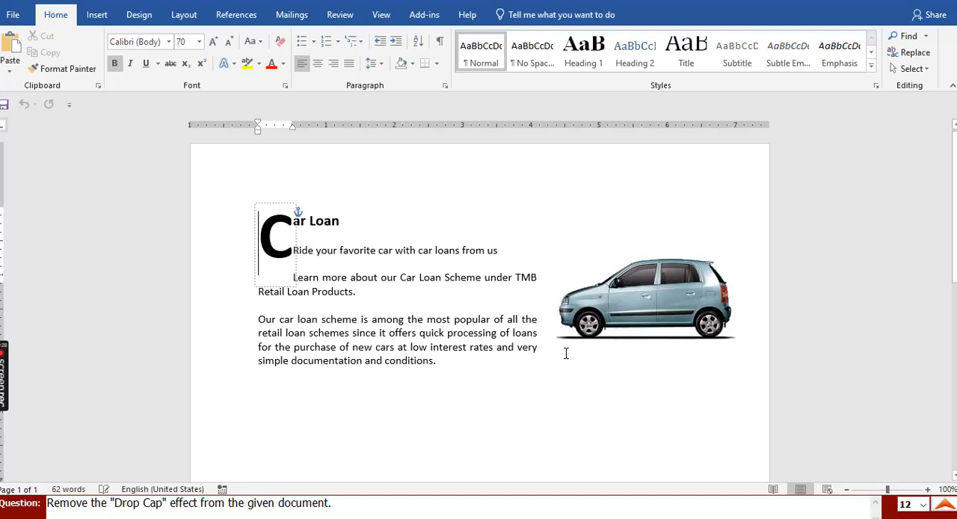
- Remove the drop cap from the "Car Loan" heading
click(332, 220)
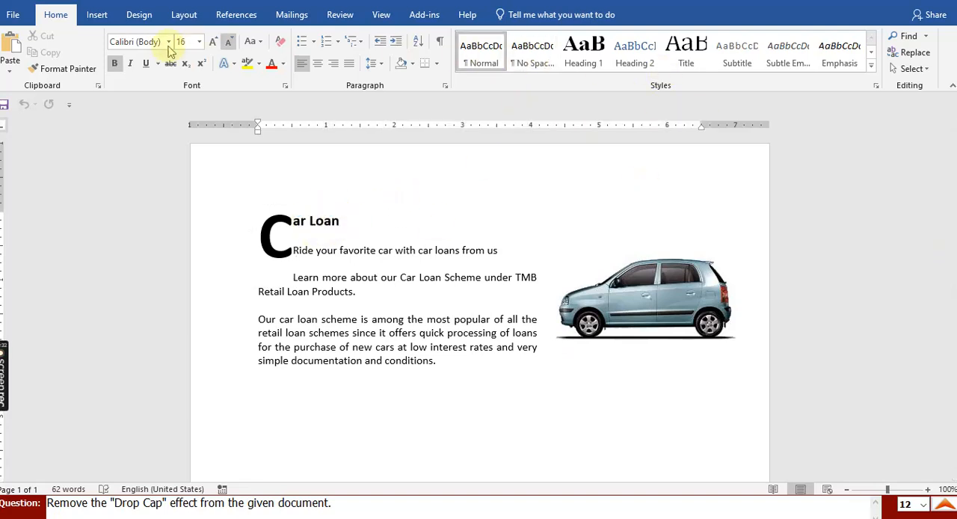
click(97, 15)
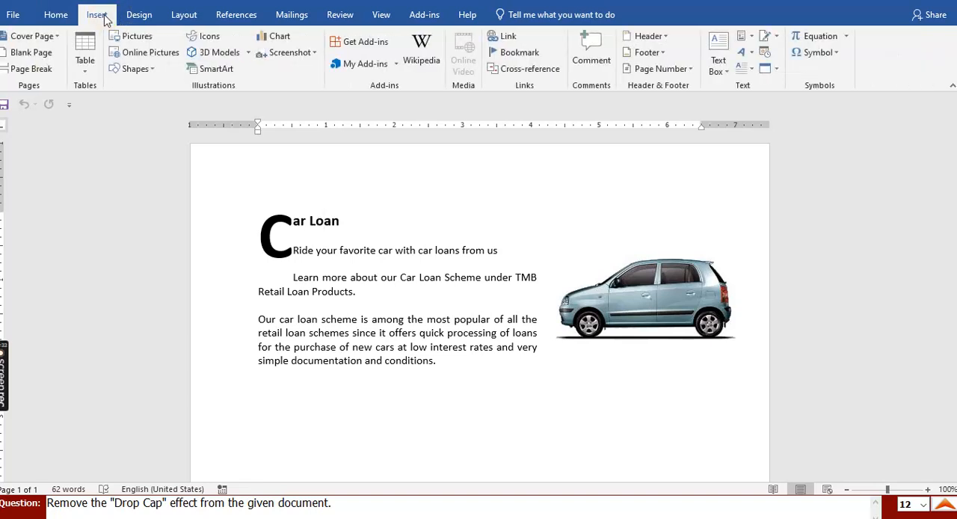
click(750, 69)
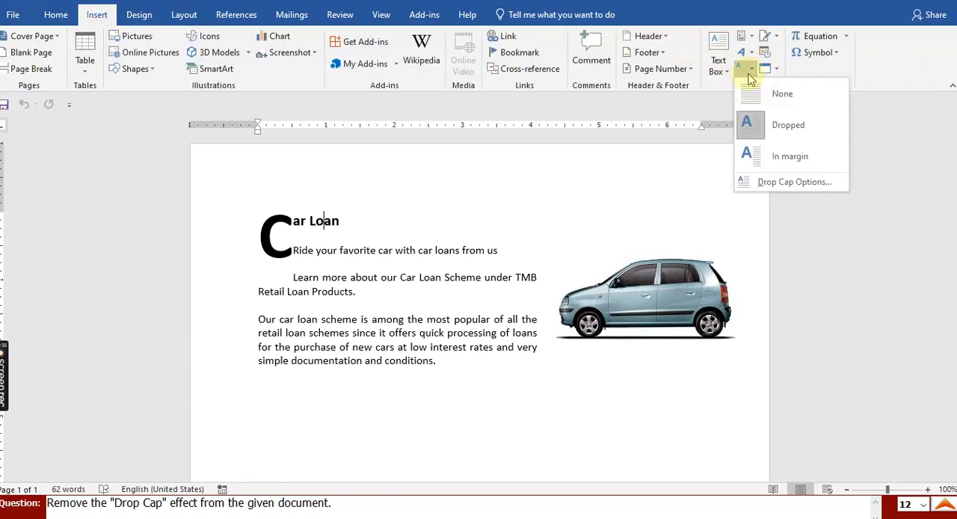
click(783, 96)
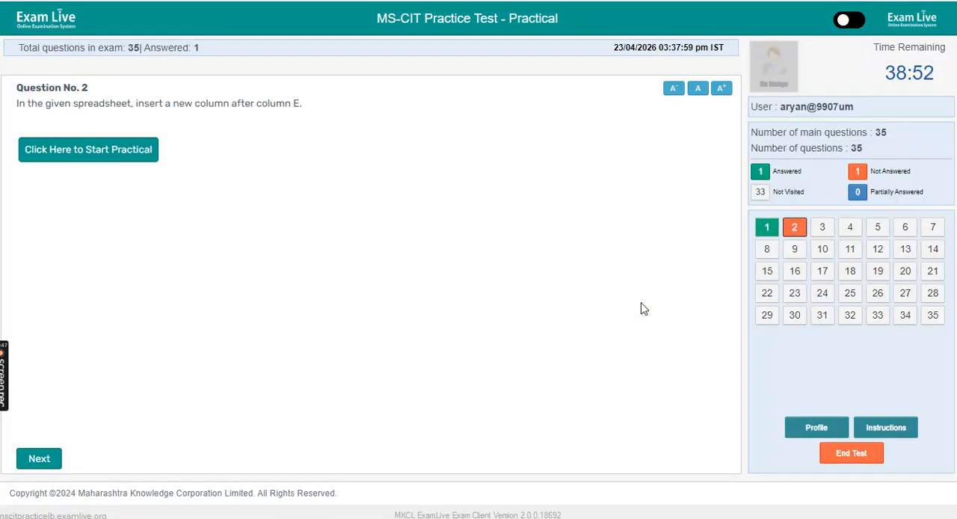
- Start the practical for question 2 and insert a new sheet column after column E in the October budget sheet
click(116, 152)
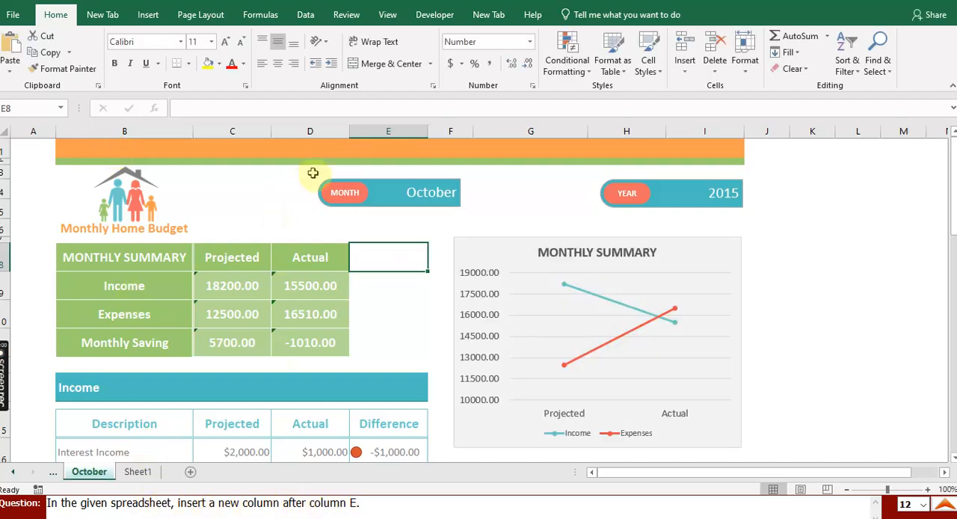
click(387, 131)
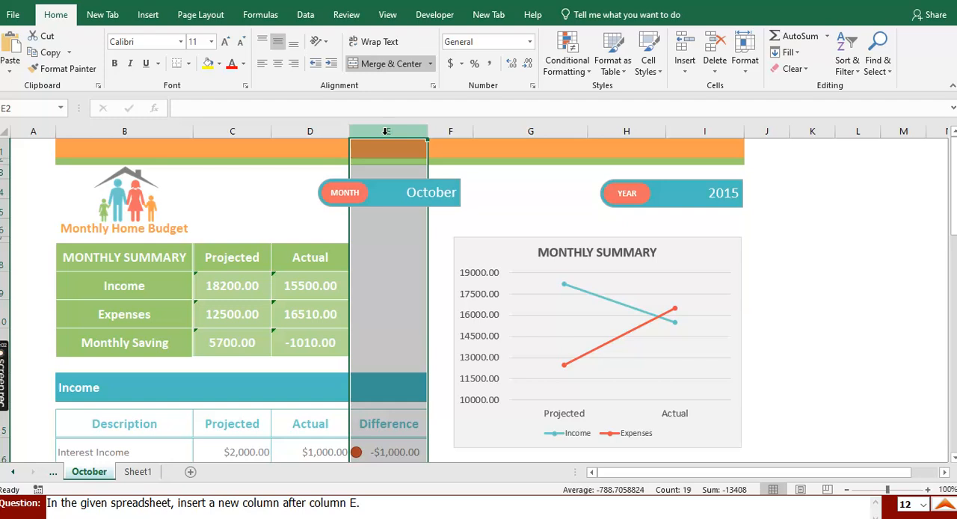
click(448, 131)
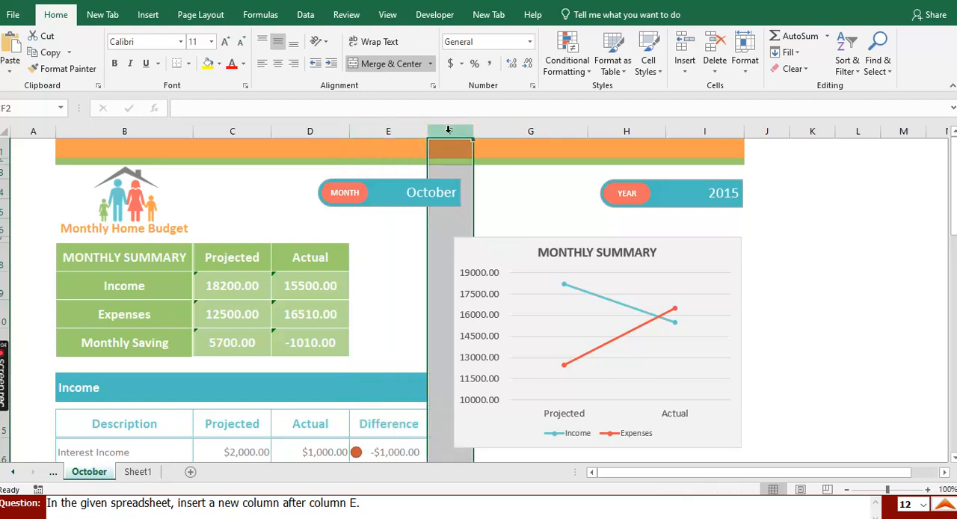
click(690, 73)
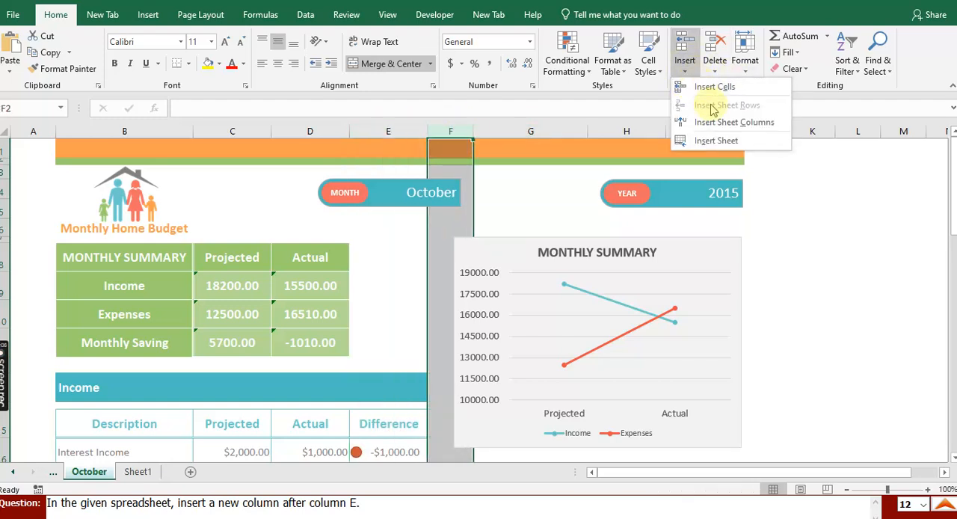
click(722, 122)
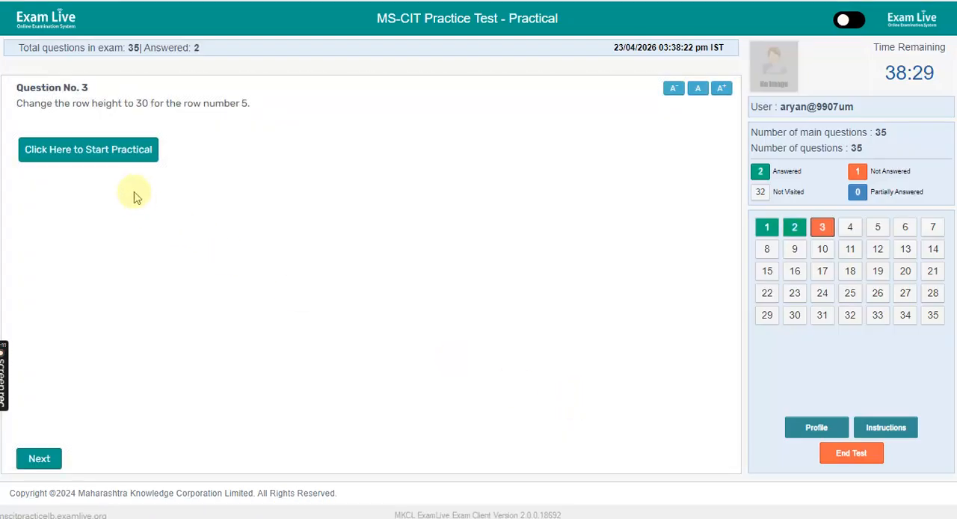
- Start the next practical and set the height of row 5 in the candidate table to 30
click(123, 153)
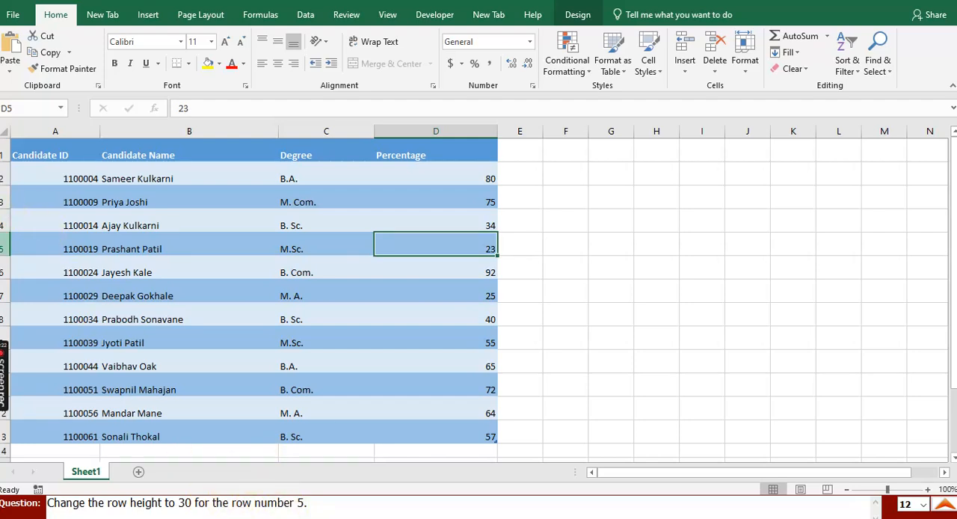
click(5, 248)
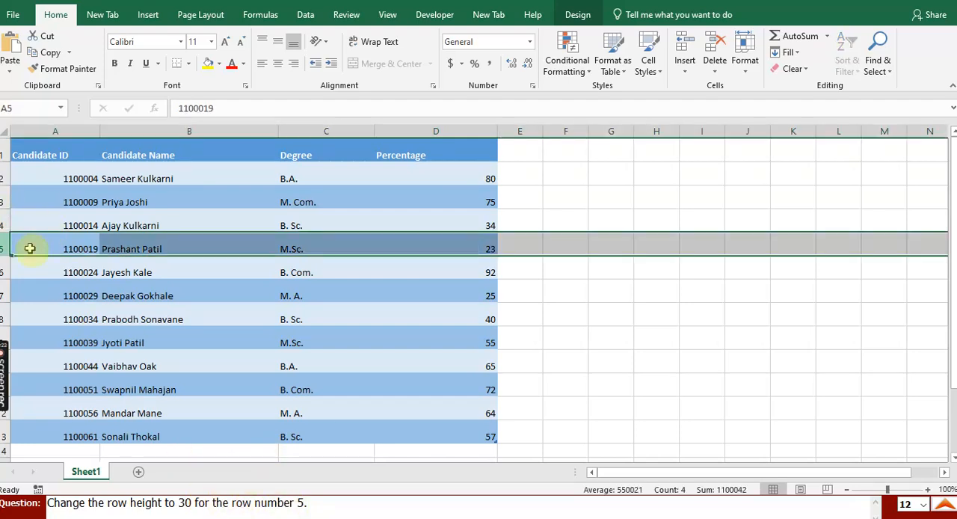
click(734, 80)
click(750, 100)
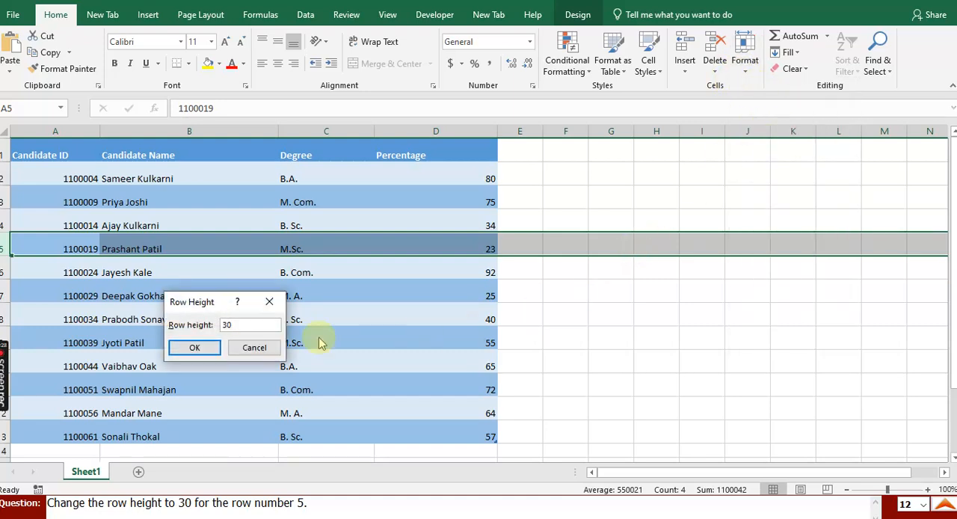
click(194, 347)
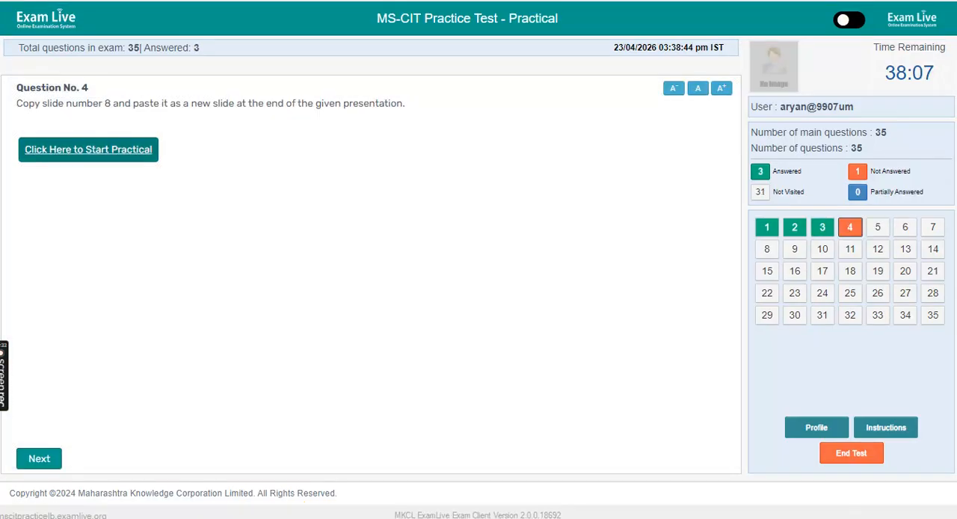
- Start the practical for question 4, then copy slide 8 and paste it as a new slide after the last slide
click(109, 154)
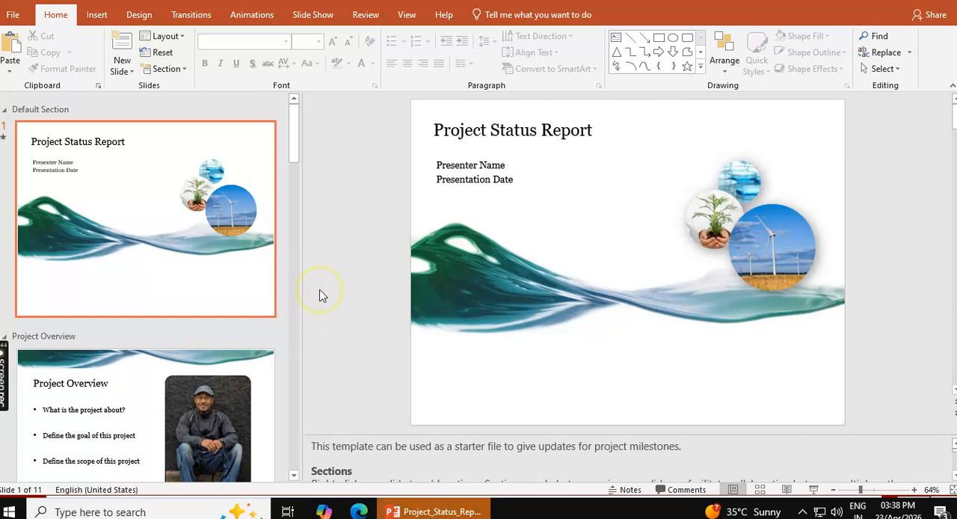
drag(300, 306, 79, 289)
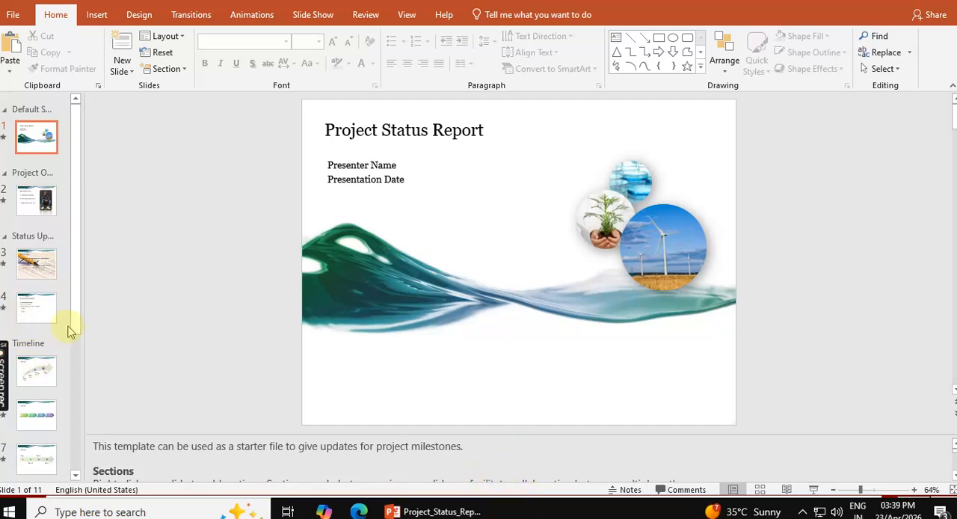
drag(79, 324, 74, 411)
click(37, 380)
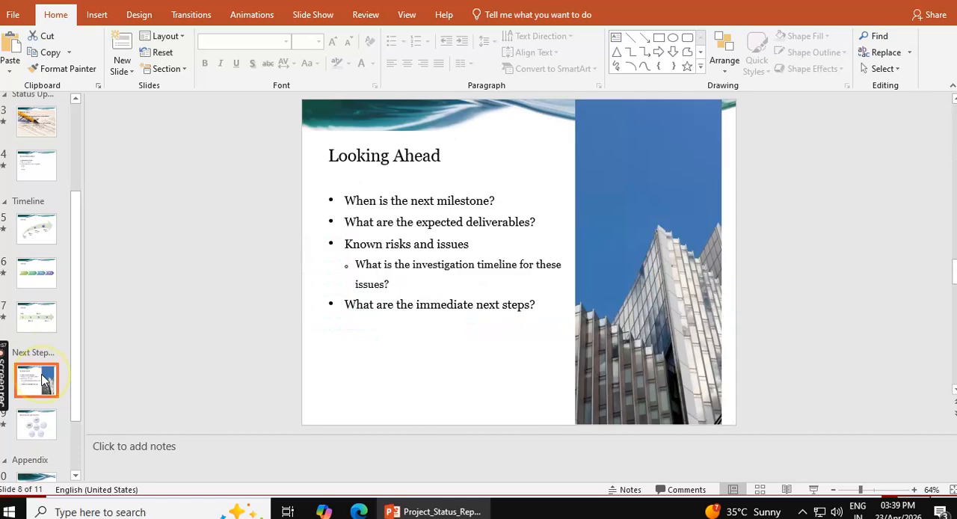
click(49, 53)
drag(70, 359, 71, 466)
click(51, 469)
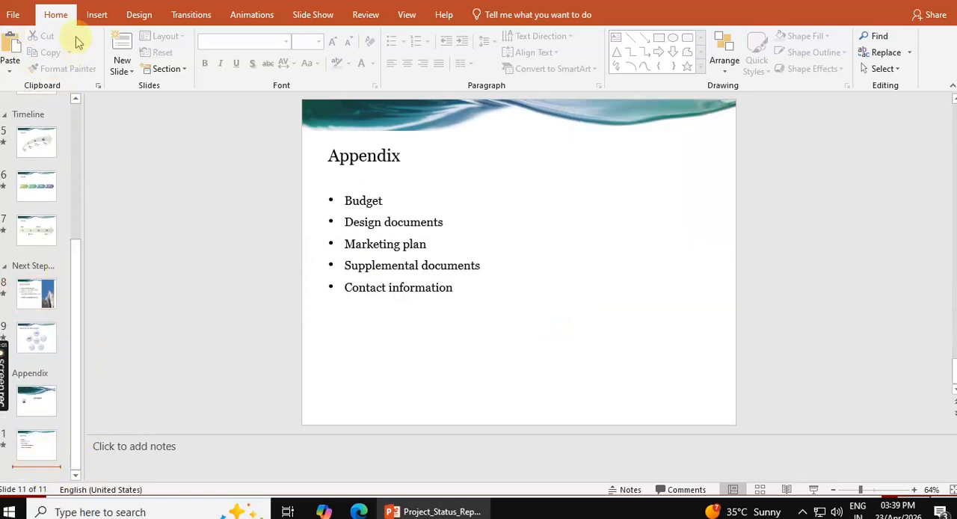
click(10, 45)
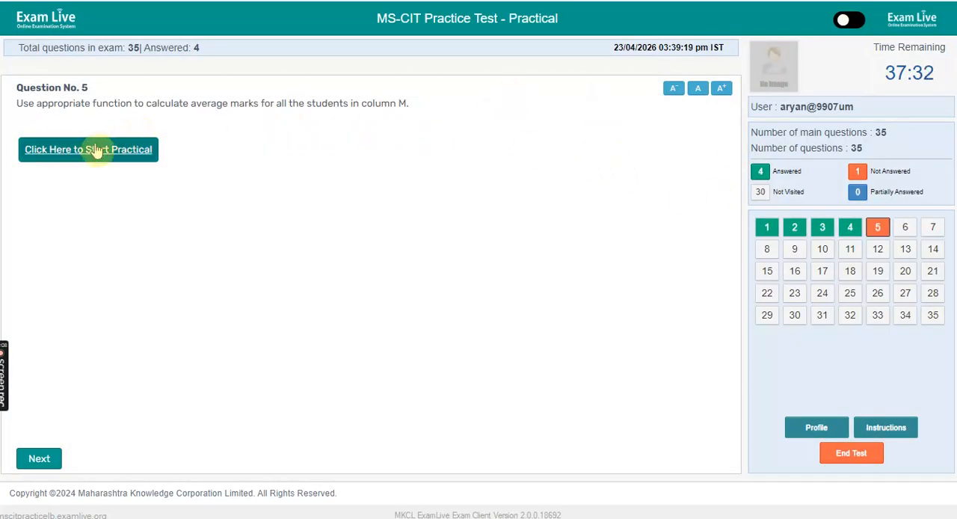
- Start the practical for question 5, enter =AVERAGE(E2:K2) in M2 and fill it down column M for all students
click(95, 150)
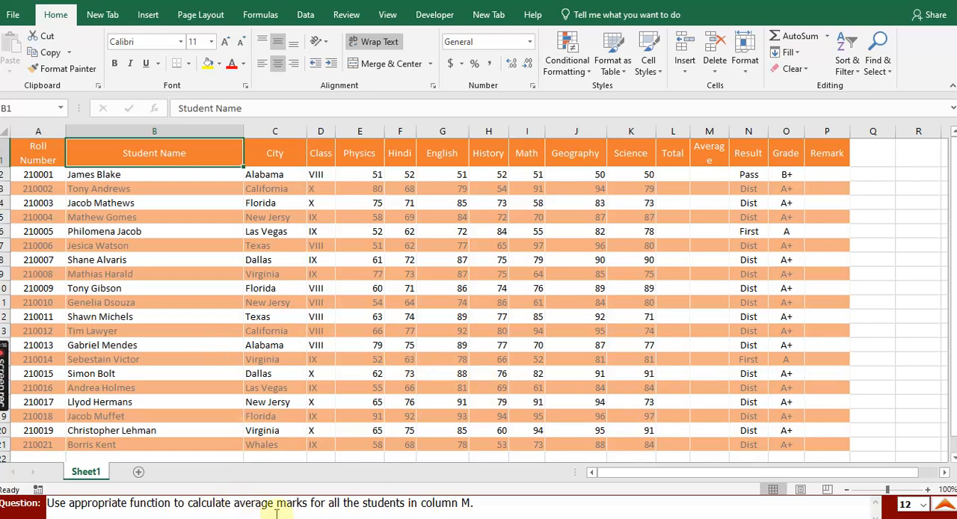
click(714, 175)
click(827, 37)
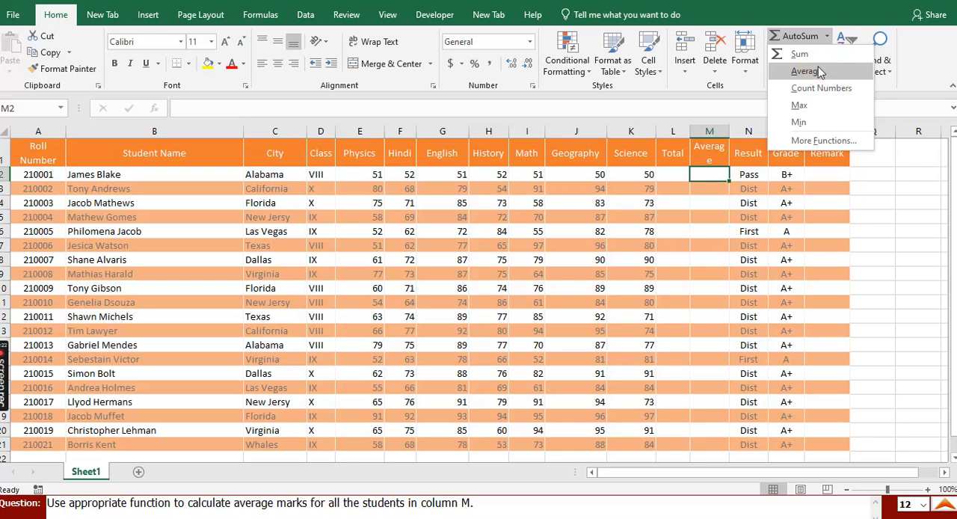
click(818, 70)
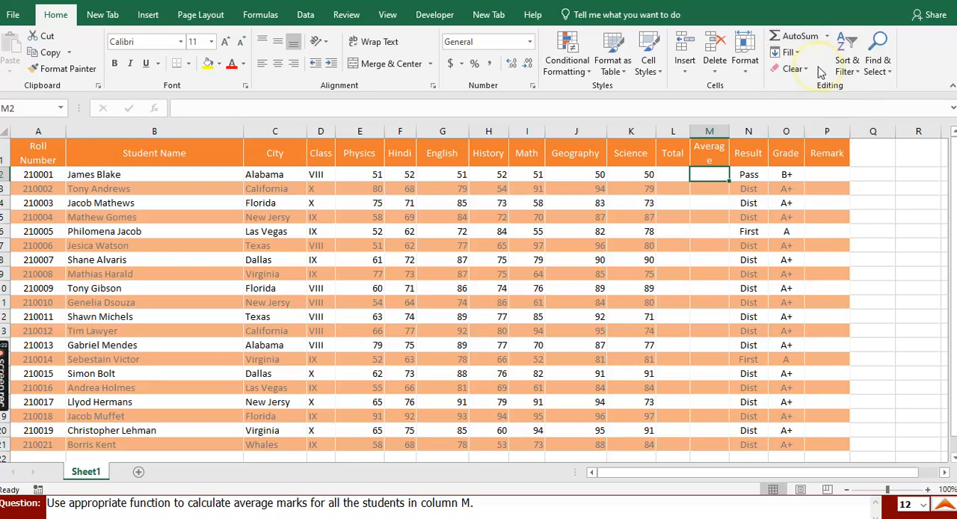
click(358, 175)
drag(358, 175, 637, 177)
key(Return)
click(722, 178)
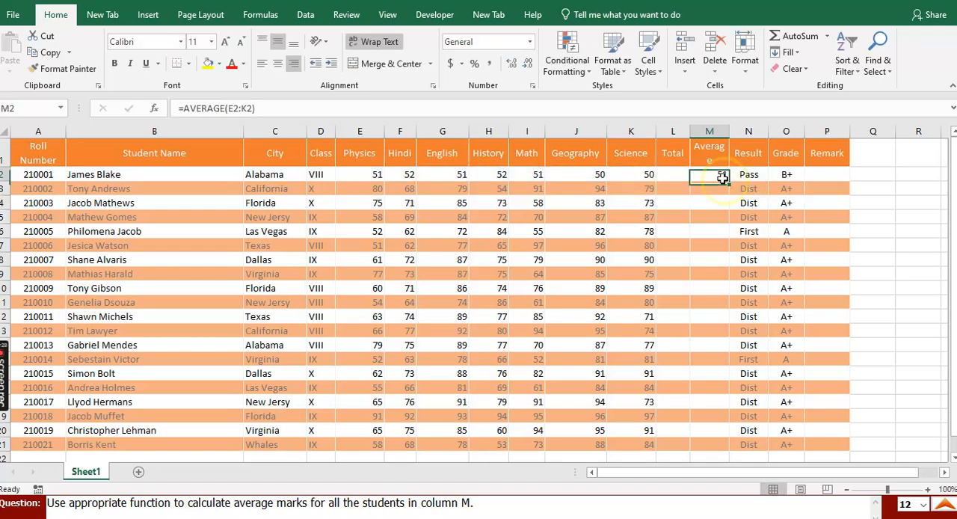
double_click(728, 183)
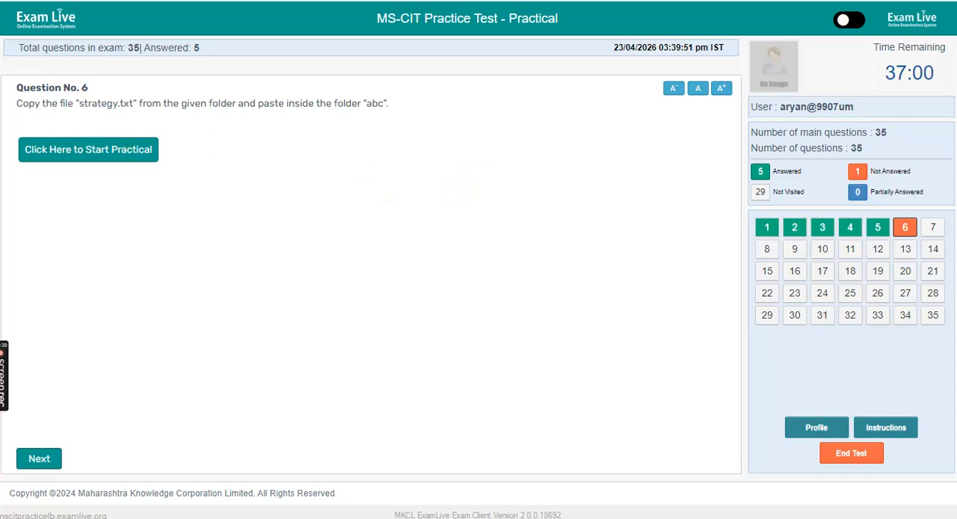
- Start the practical for question 6 and copy Strategy.txt into the Abc folder
click(106, 153)
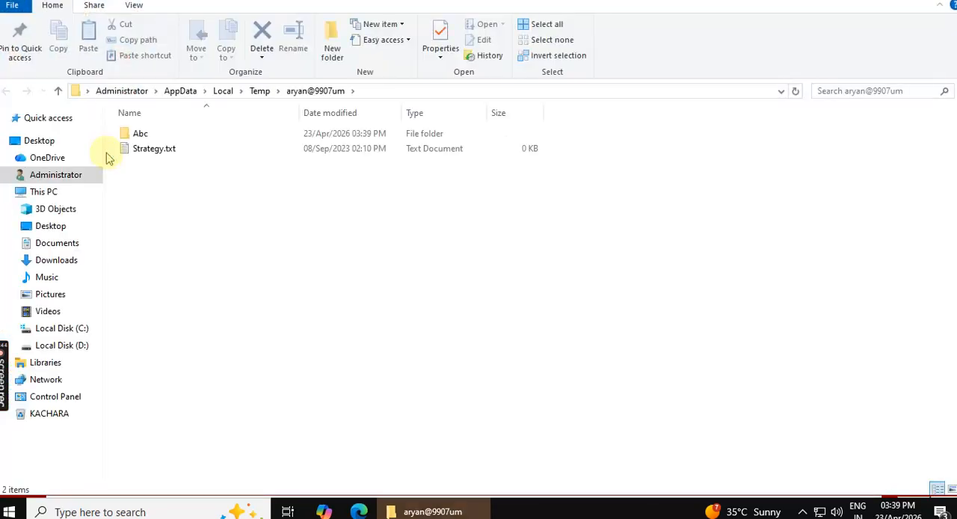
click(169, 151)
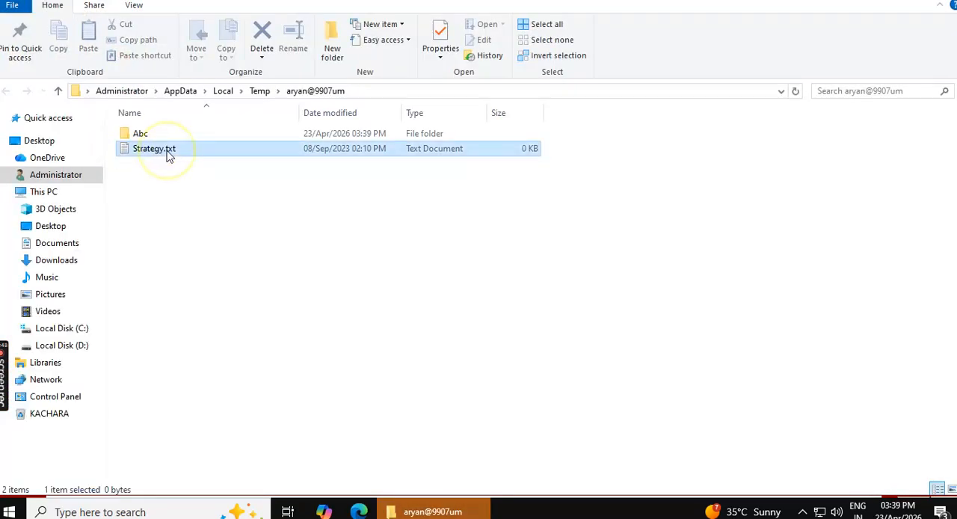
click(60, 33)
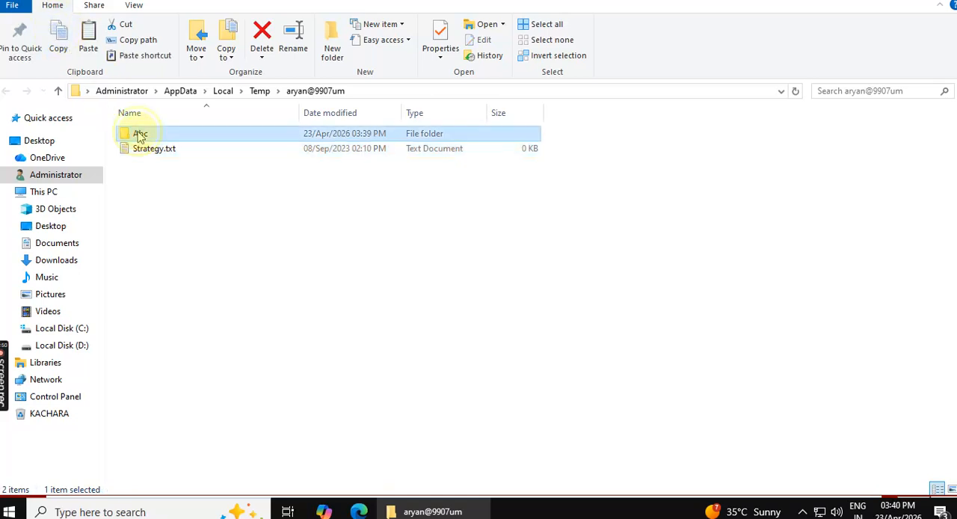
double_click(141, 134)
click(90, 34)
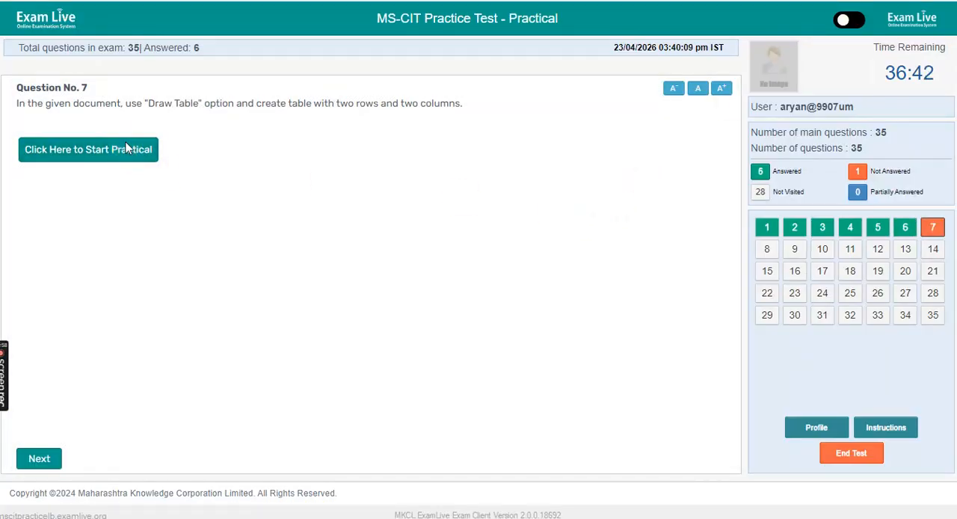
- Start the practical for question 7 and try to insert a table with two columns and two rows below the country list
click(124, 150)
click(113, 148)
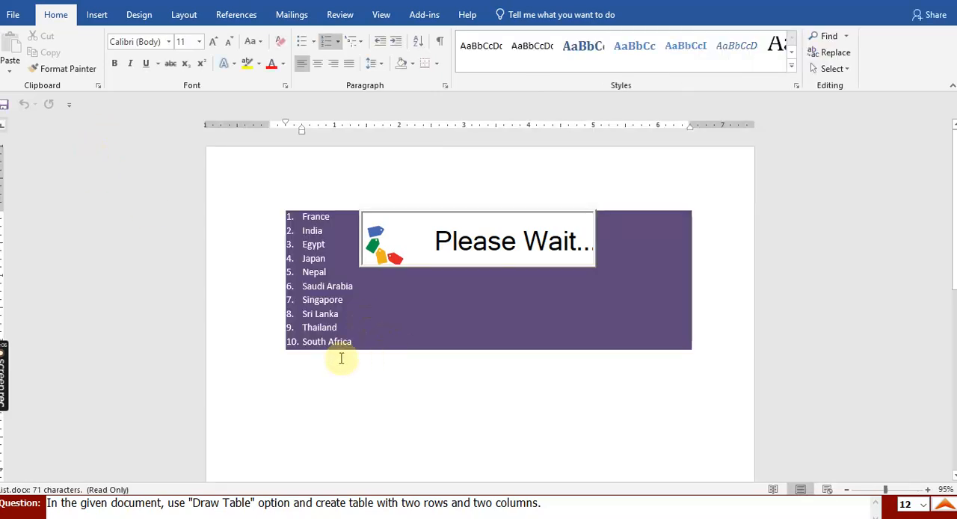
click(96, 16)
click(85, 56)
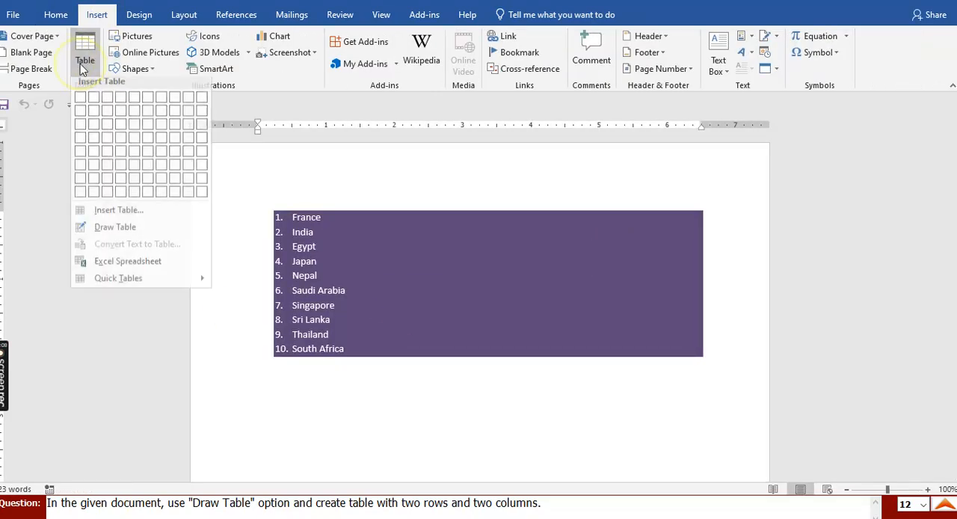
click(130, 218)
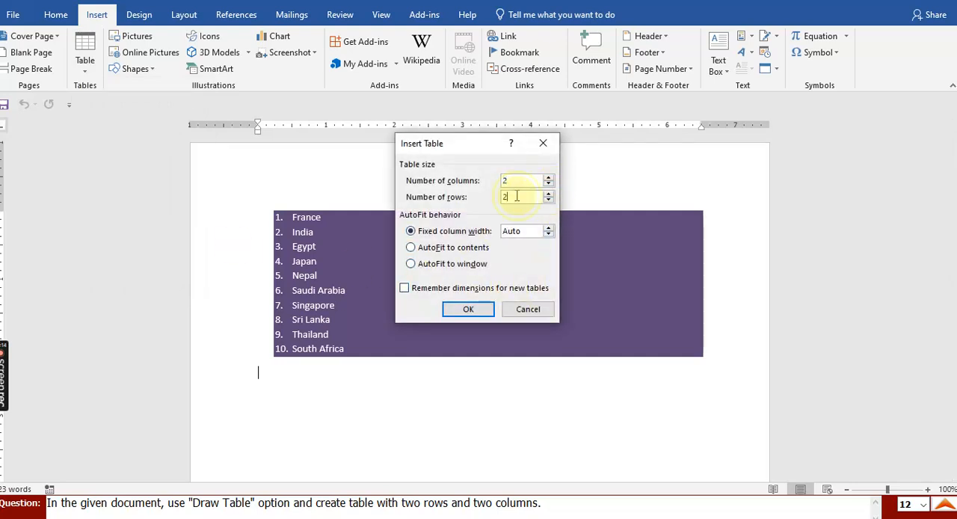
click(467, 308)
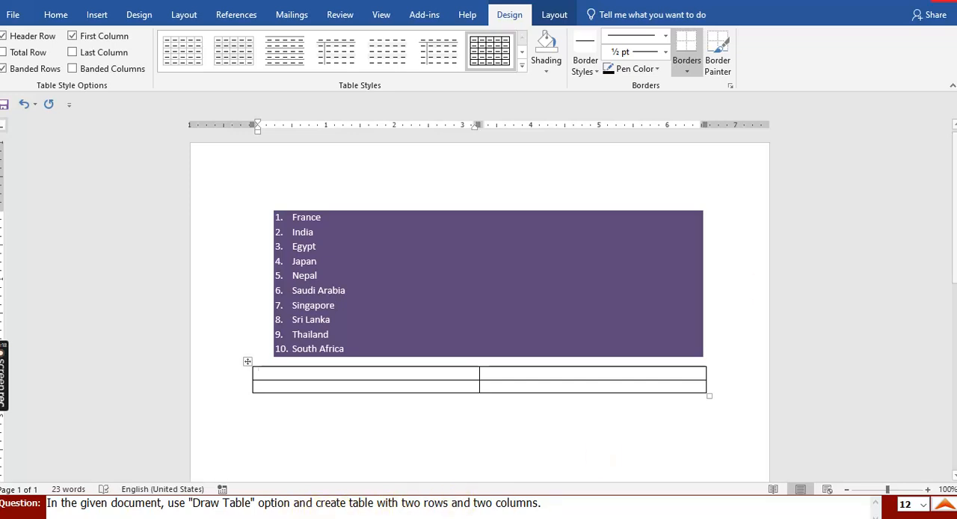
click(501, 515)
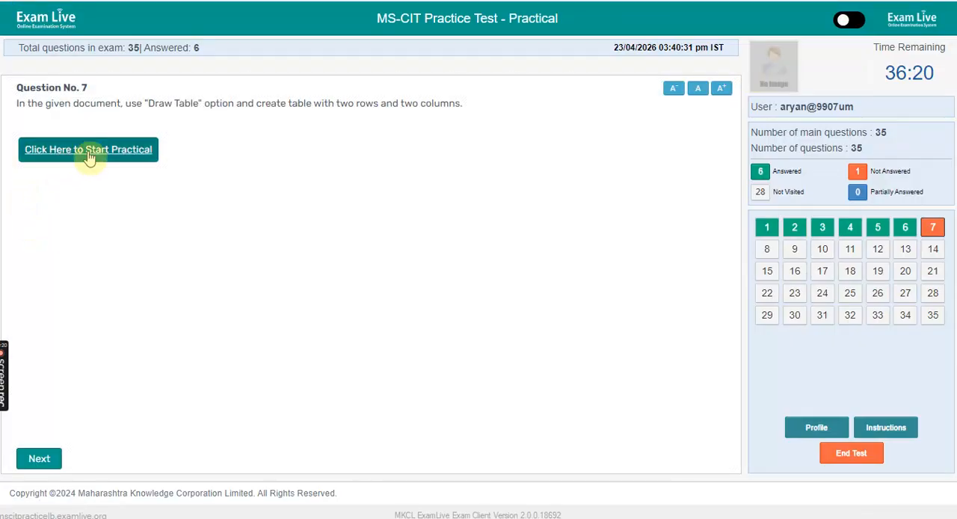
- Start the practical for question 7, draw a table about 1.3 inches tall in the country list, divide it into two columns and two rows, and close Word
click(85, 161)
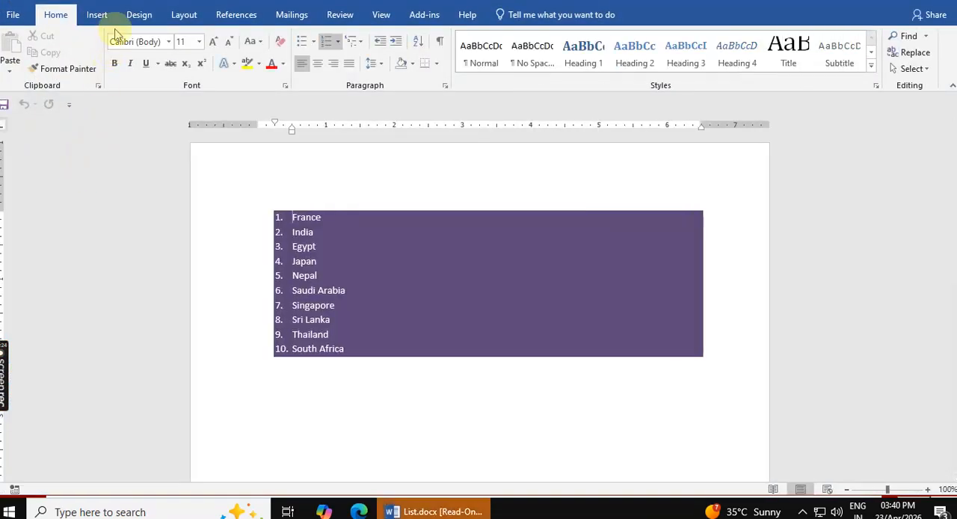
click(97, 14)
click(93, 74)
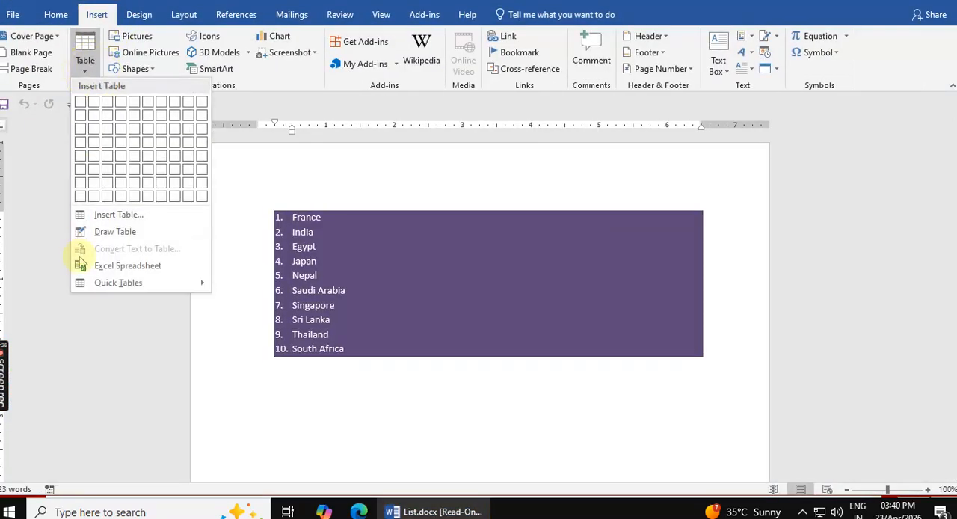
click(115, 232)
mouse_move(320, 399)
mouse_down()
mouse_move(605, 444)
mouse_move(683, 451)
mouse_move(680, 440)
mouse_up()
drag(494, 353, 493, 440)
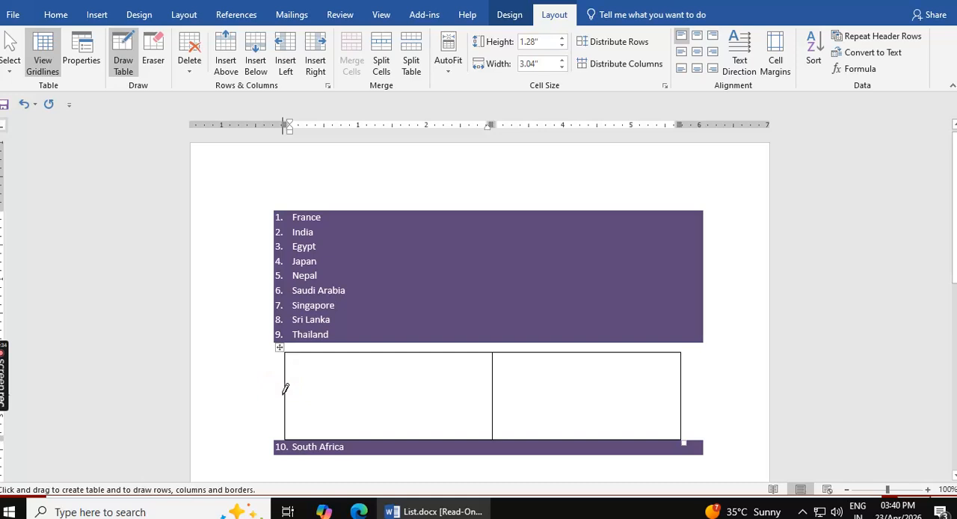
drag(288, 393, 616, 391)
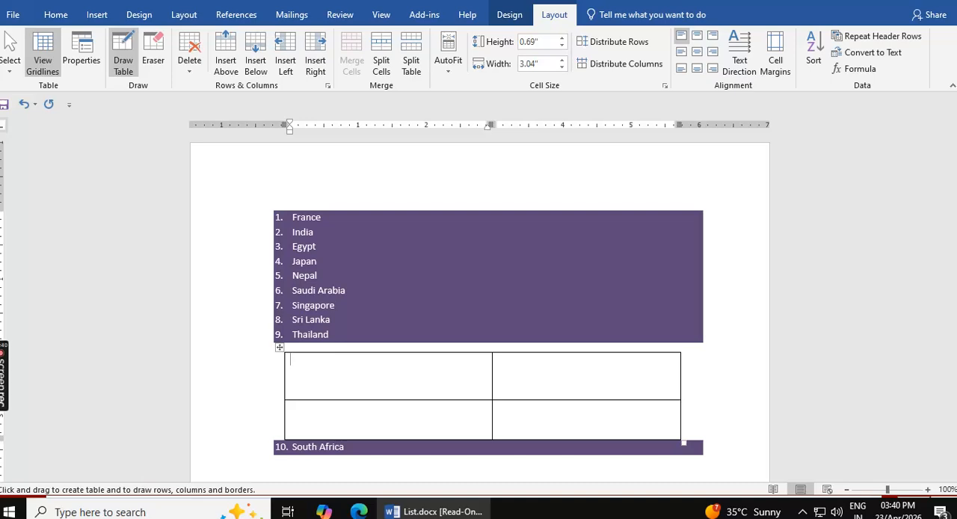
key(alt+F4)
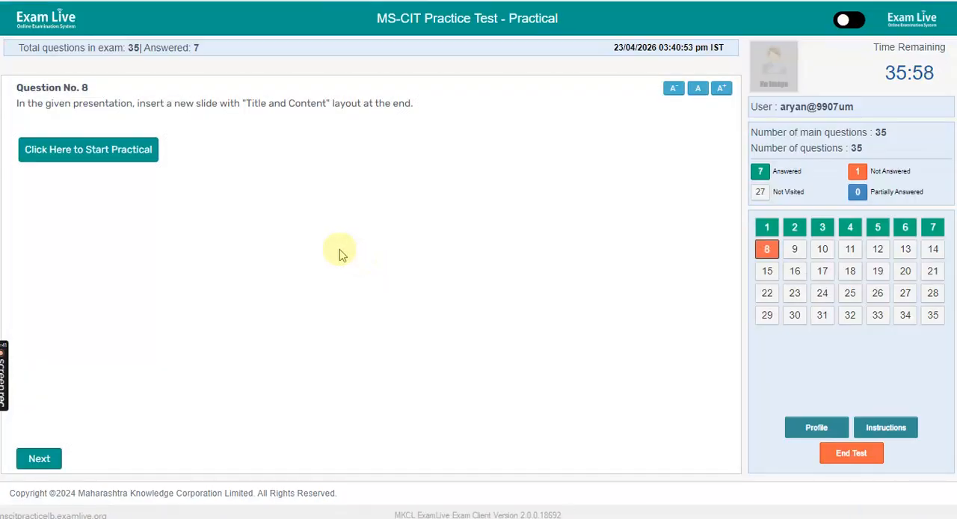
- Start the practical for question 8 and insert a new slide with the Title and Content layout at the end
click(112, 154)
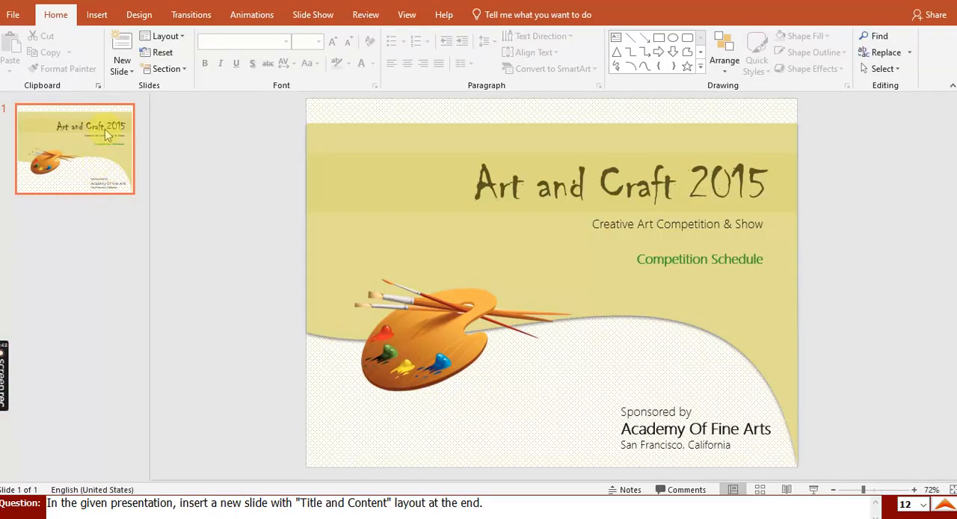
click(125, 71)
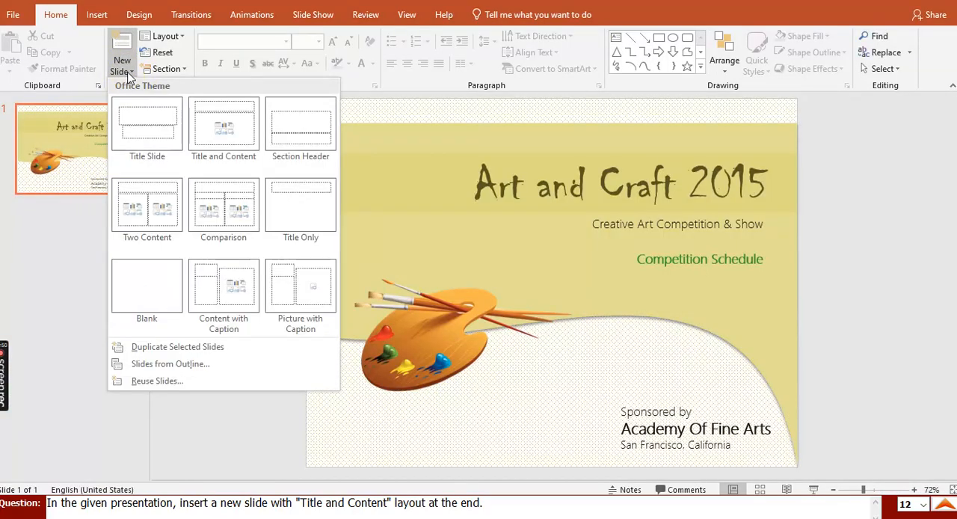
click(214, 135)
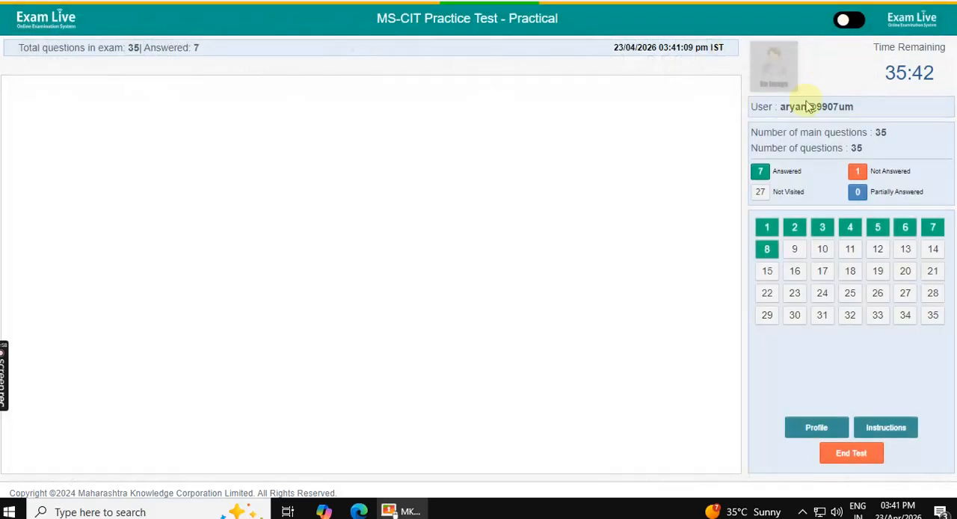
- Start the practical for question 9 and insert a table with six columns and five rows at the top of the Animals document
click(100, 159)
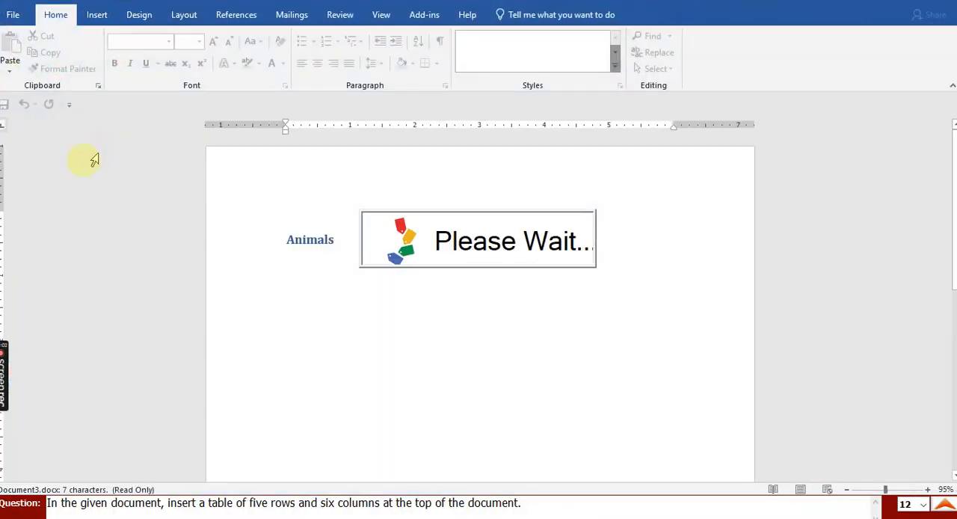
click(389, 269)
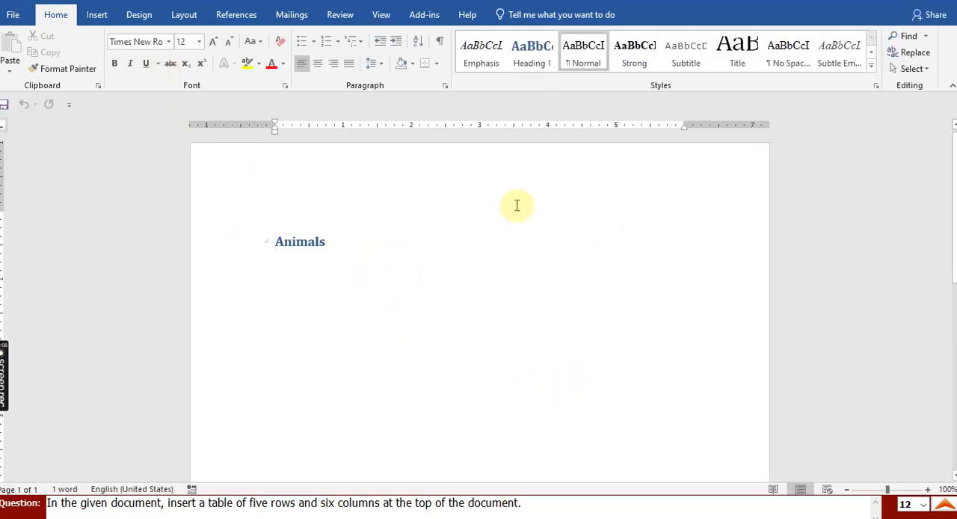
click(275, 226)
click(97, 15)
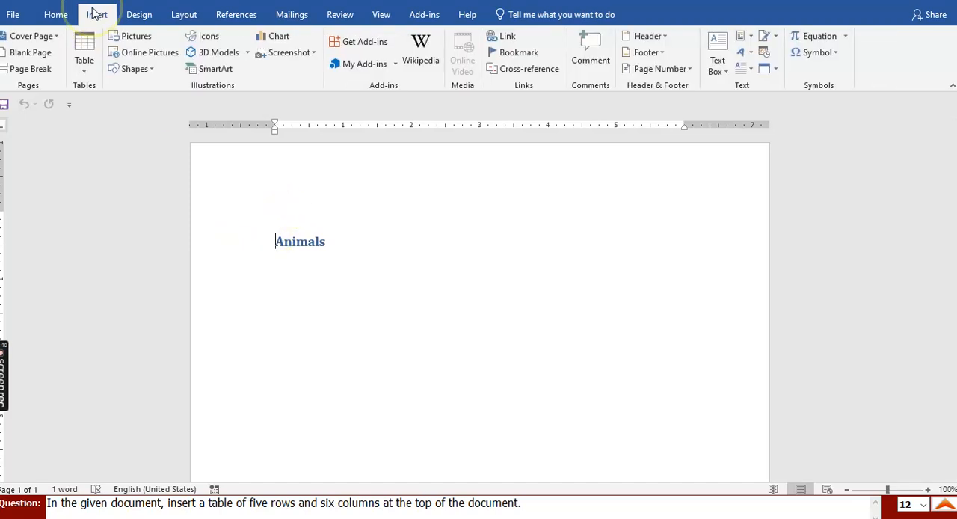
click(84, 56)
click(120, 215)
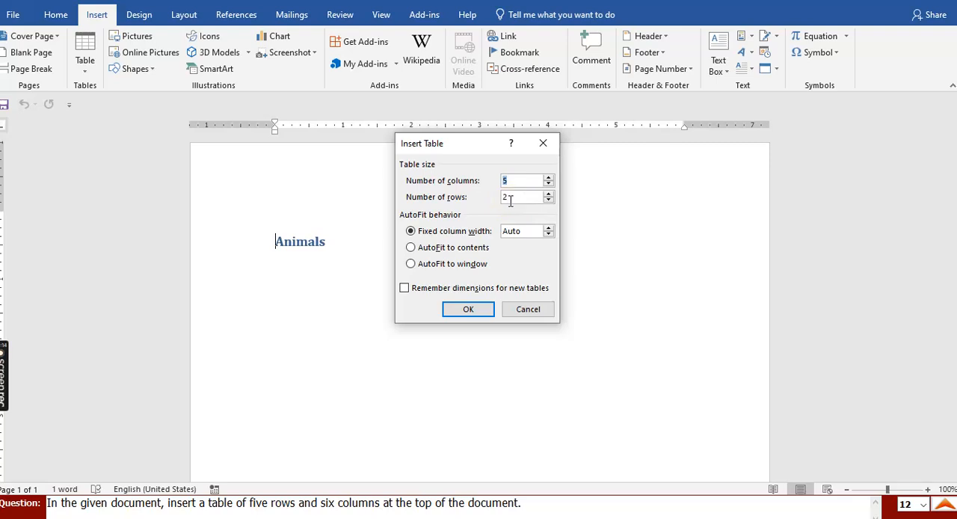
click(549, 178)
click(548, 193)
click(548, 194)
click(548, 193)
click(548, 194)
click(549, 201)
click(482, 308)
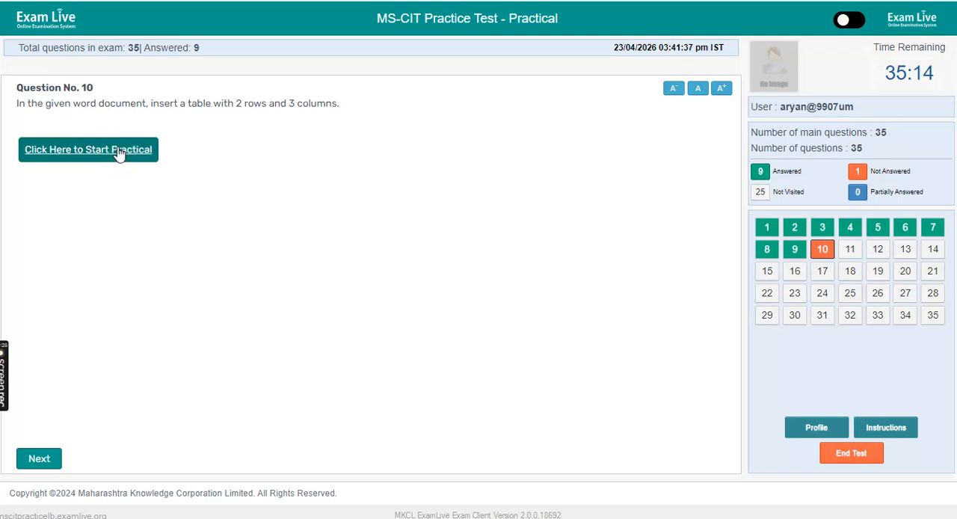
- Start the practical for question 10 and insert a table with 3 columns and 2 rows below the numbered list
click(118, 153)
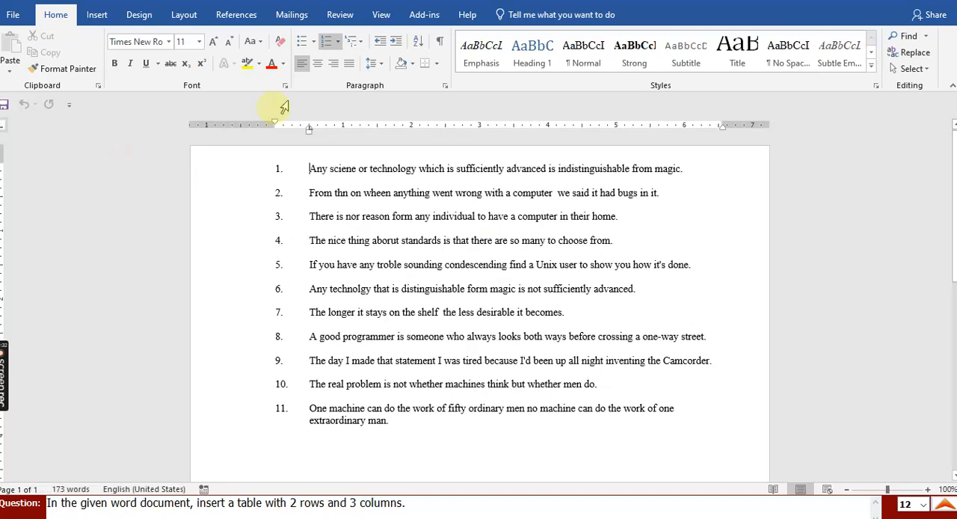
click(416, 449)
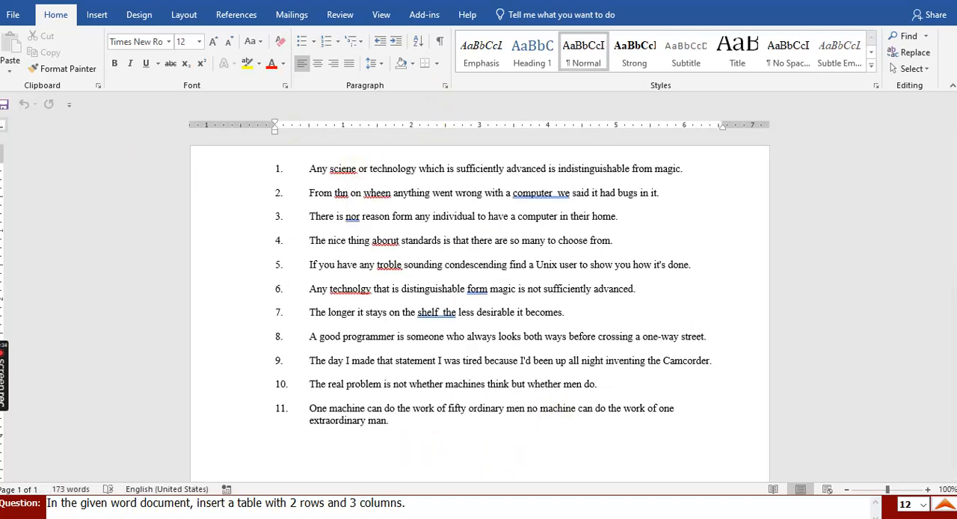
click(97, 17)
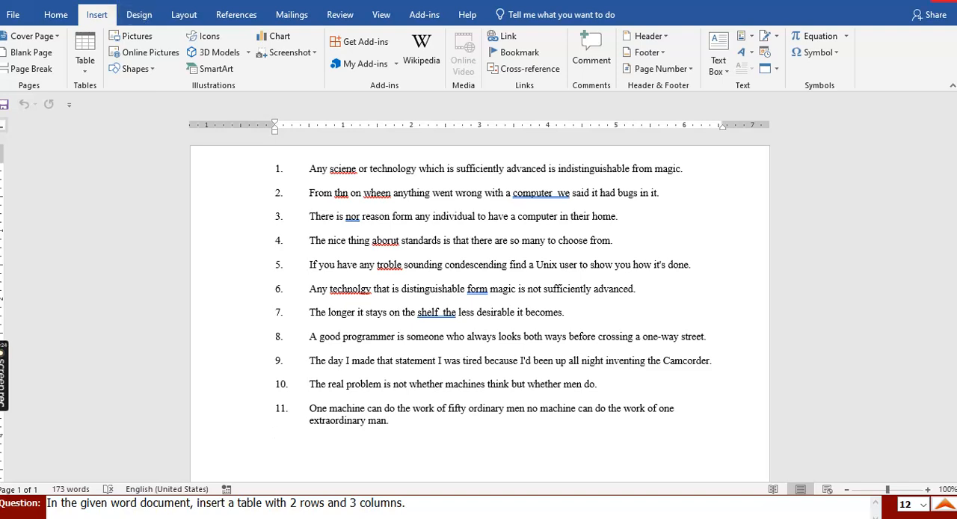
click(85, 56)
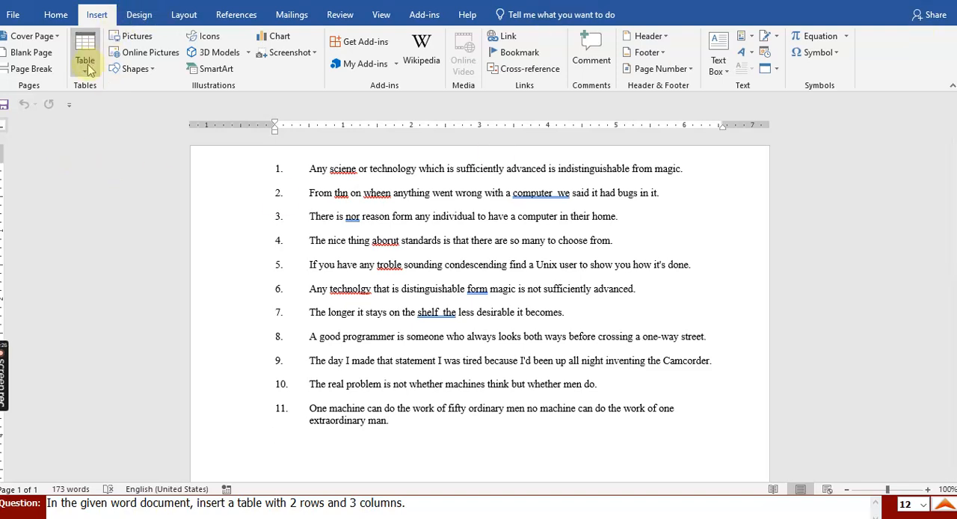
click(114, 220)
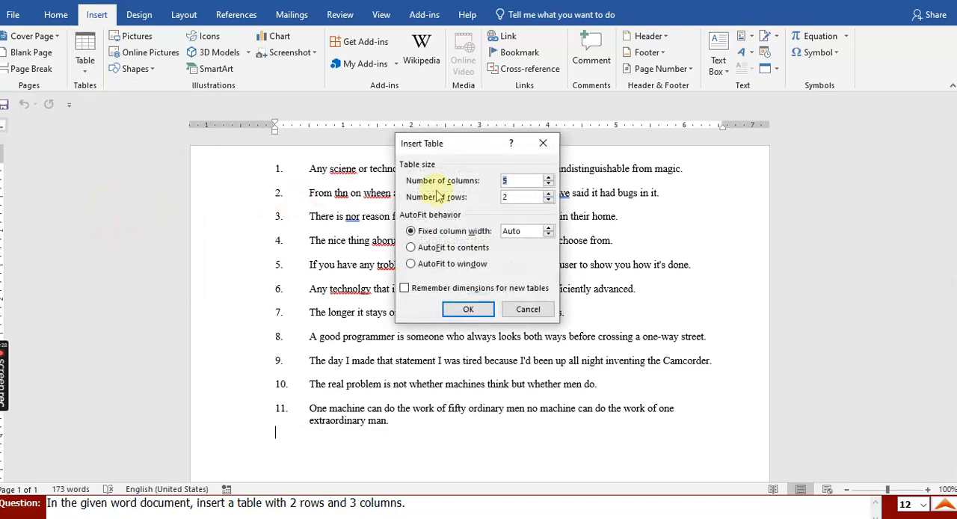
click(548, 184)
click(548, 184)
click(490, 308)
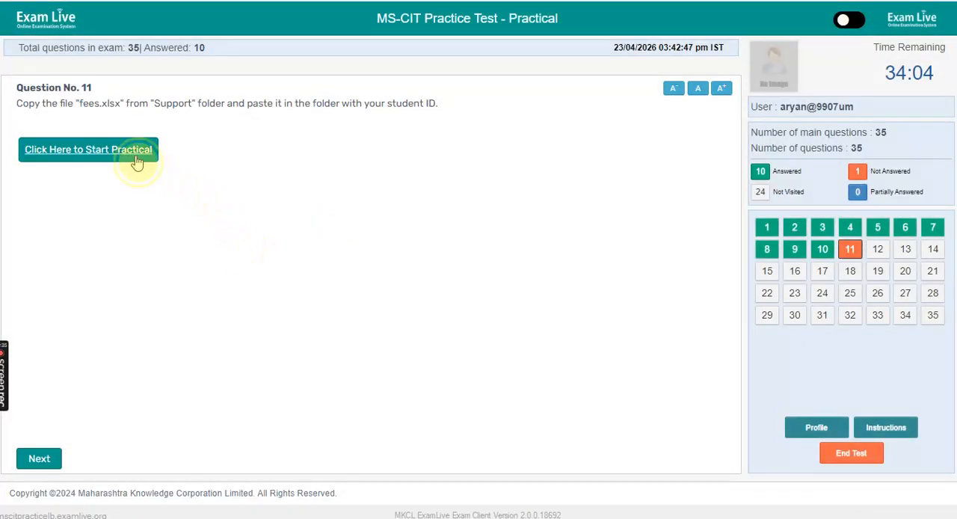
- Start the practical for question 11 and copy fees.xlsx from the Support folder into the student ID folder
click(137, 163)
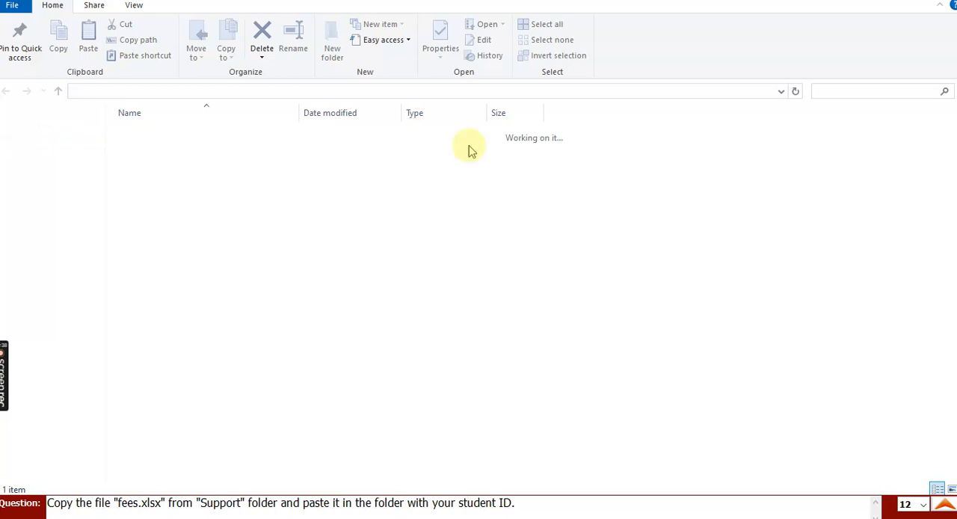
click(162, 137)
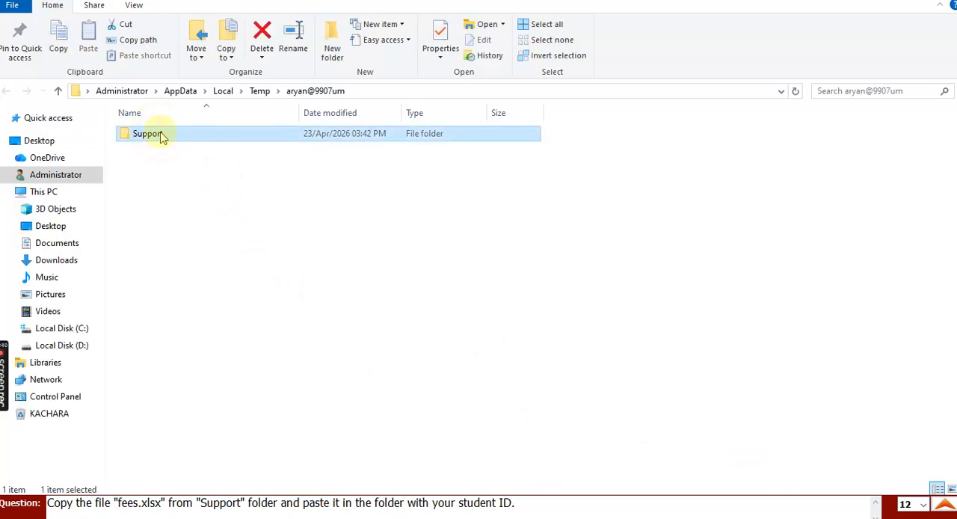
double_click(162, 137)
click(159, 138)
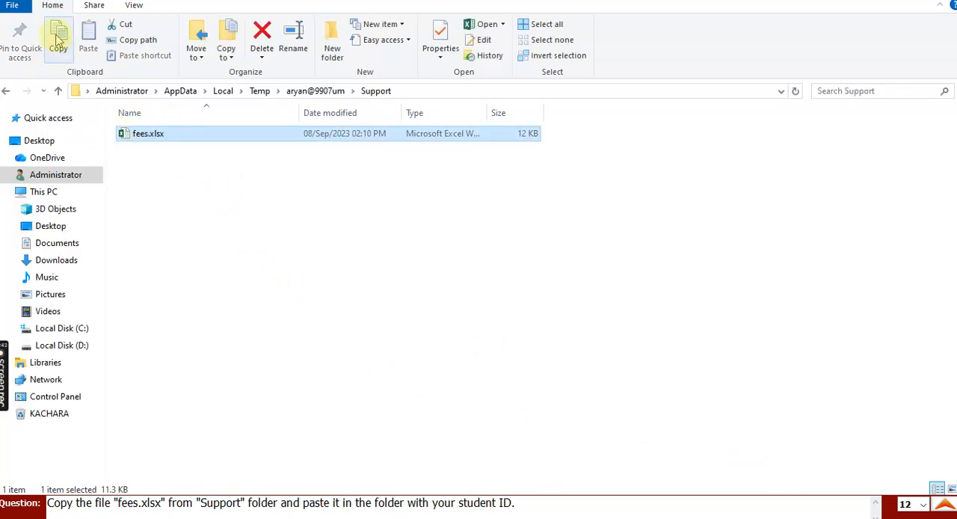
click(315, 91)
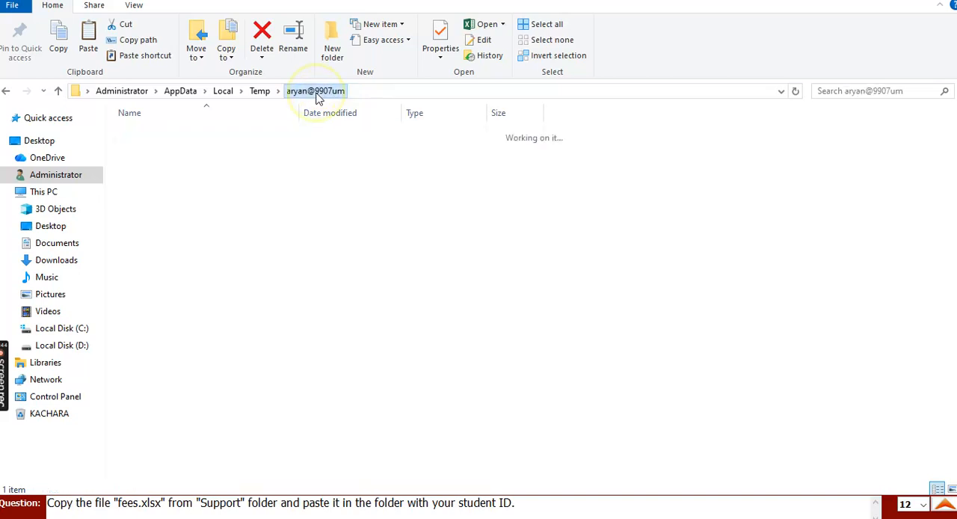
click(88, 33)
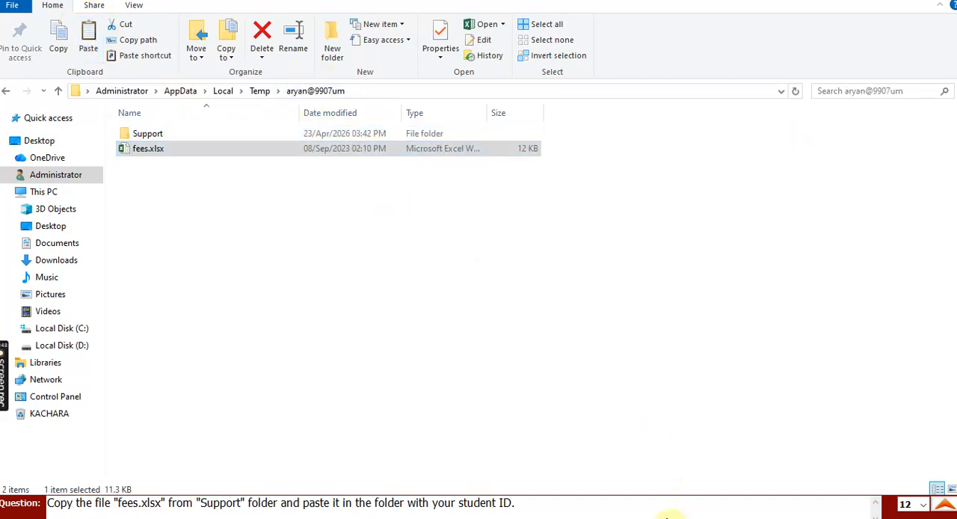
click(673, 515)
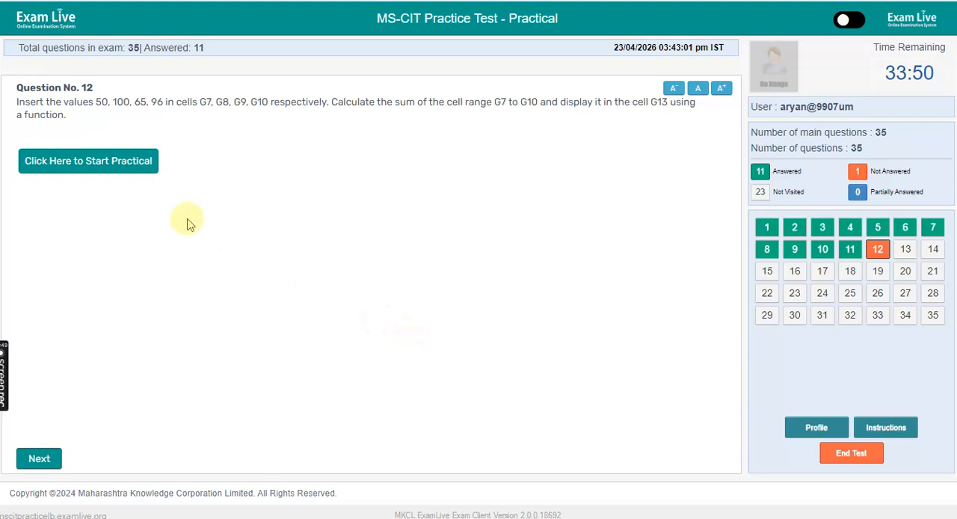
- Start the practical for question 12 and enter 50, 100, 65 and 96 in cells G7 to G10
click(117, 164)
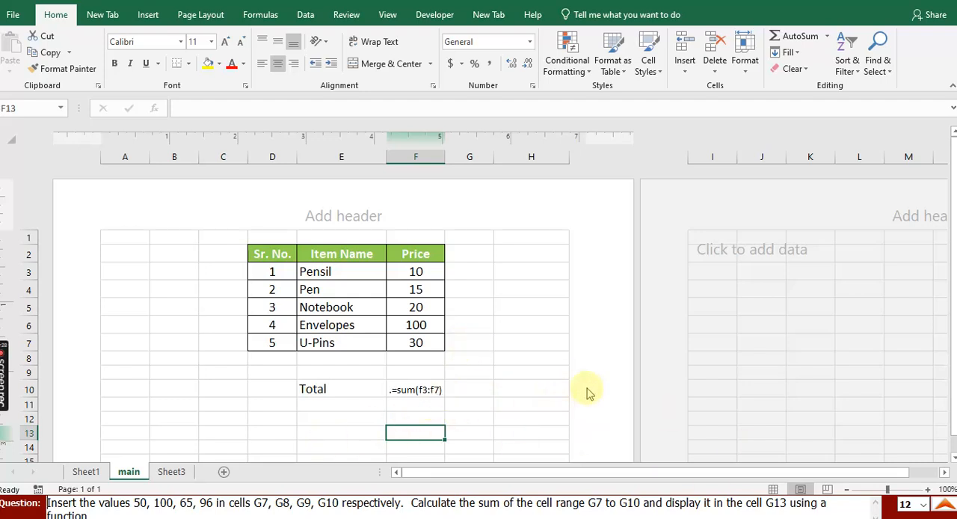
click(468, 308)
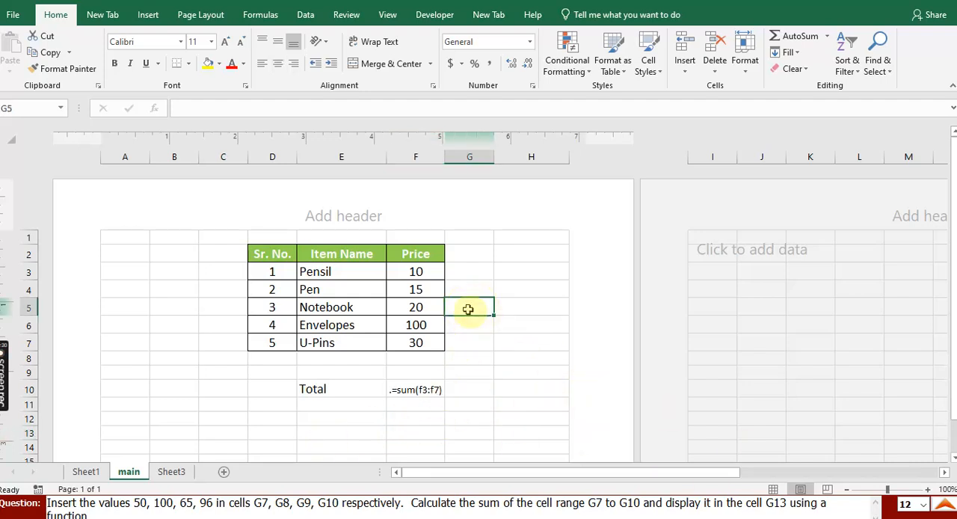
key(Down)
key(Down)
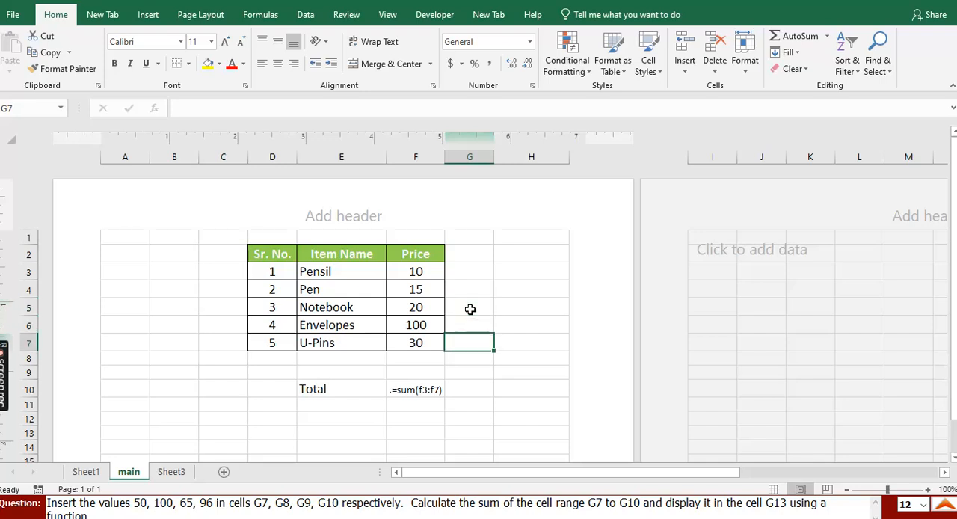
text(50)
key(Return)
text(100)
key(Return)
text(65)
key(Return)
text(96)
key(Return)
- Enter =sum(G7:G10) in cell G13 to total the four values
key(Down)
key(Down)
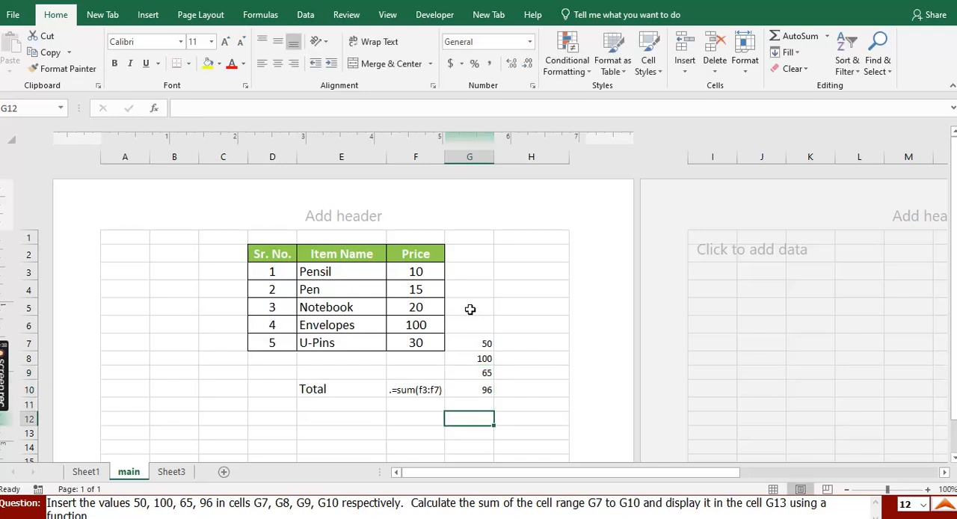
text(=sum()
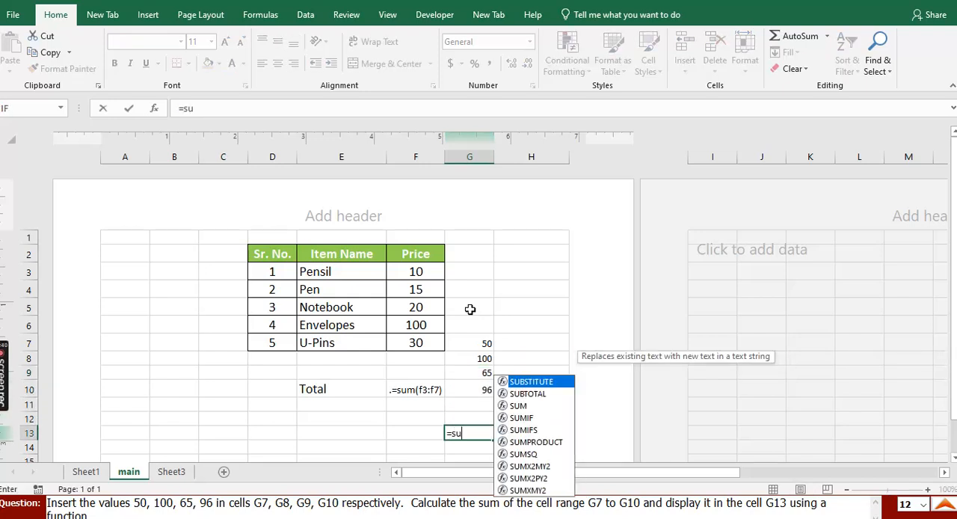
key(Up)
key(Up)
key(Up)
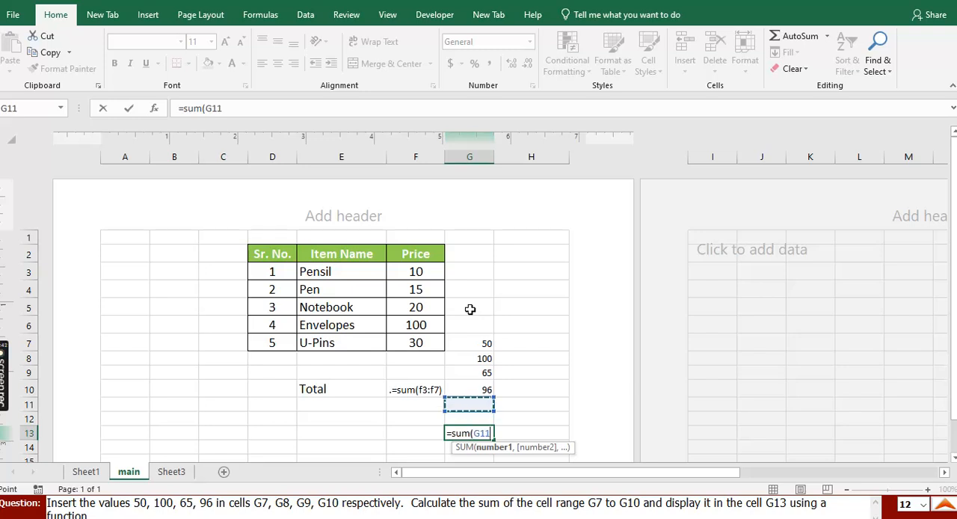
key(shift+Up)
key(shift+Up)
key(shift+Up)
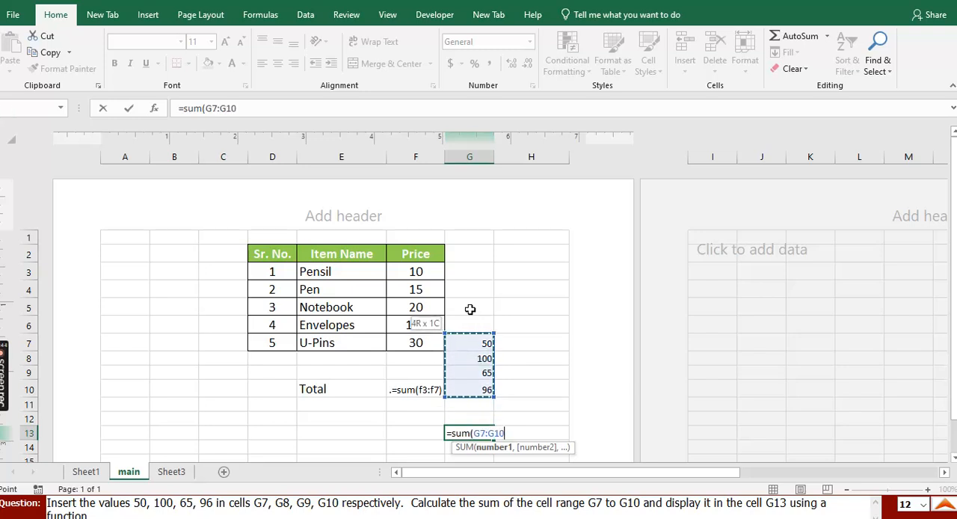
text())
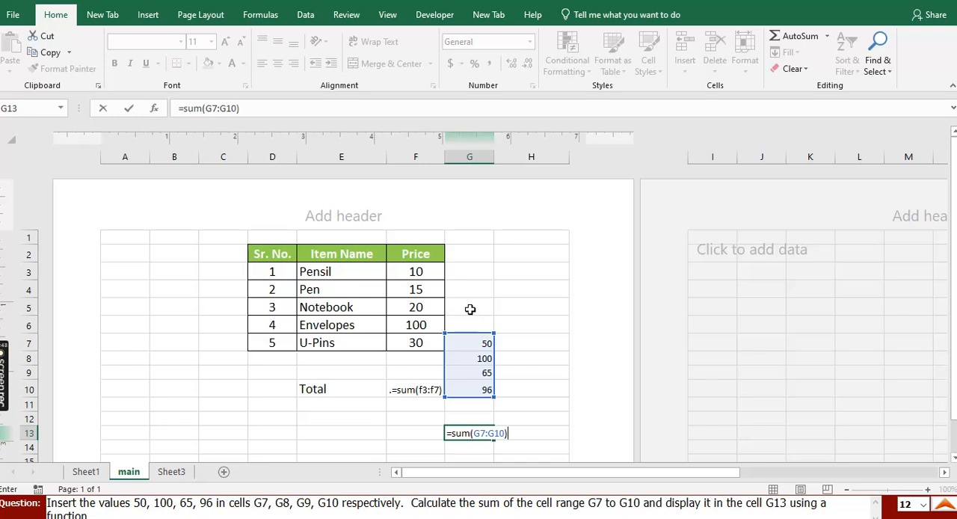
key(ctrl+Return)
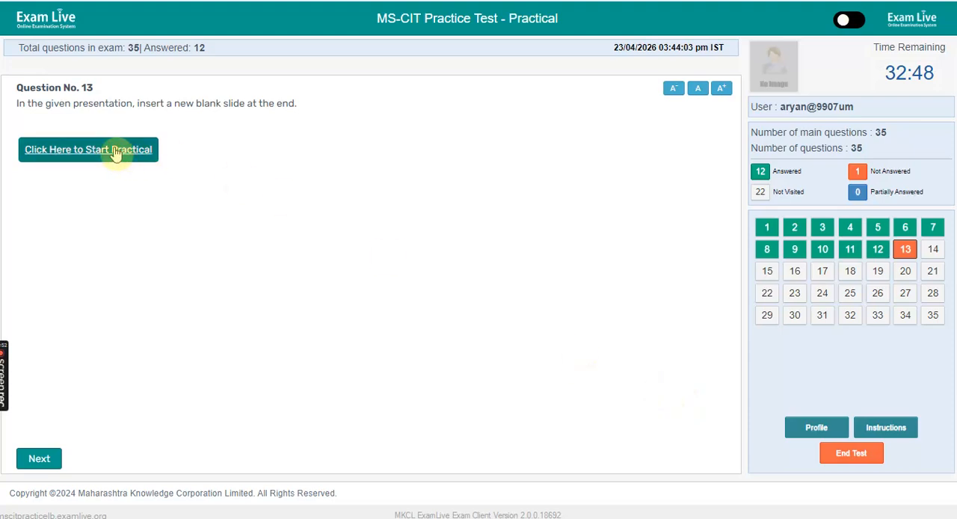
- Start the practical for question 13 and insert a new blank slide after the last slide, the Disneyland one
click(118, 151)
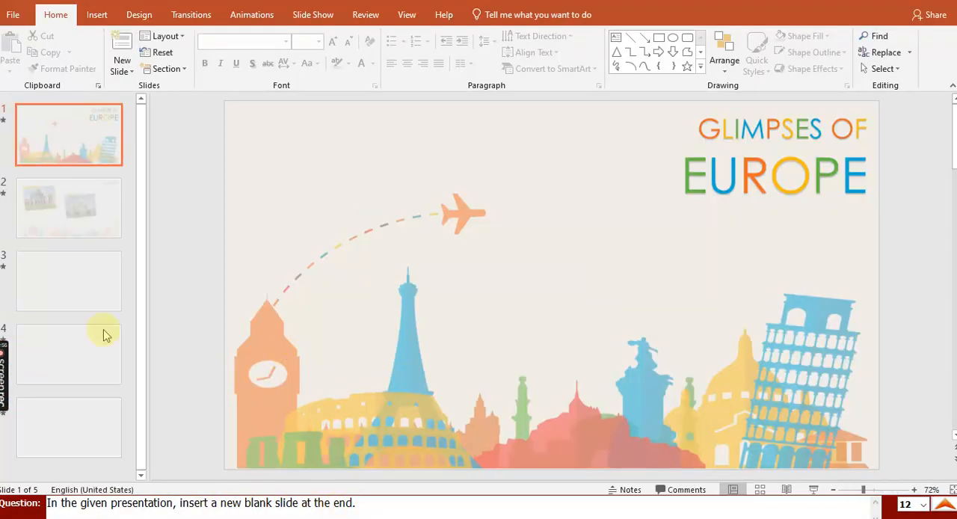
click(105, 450)
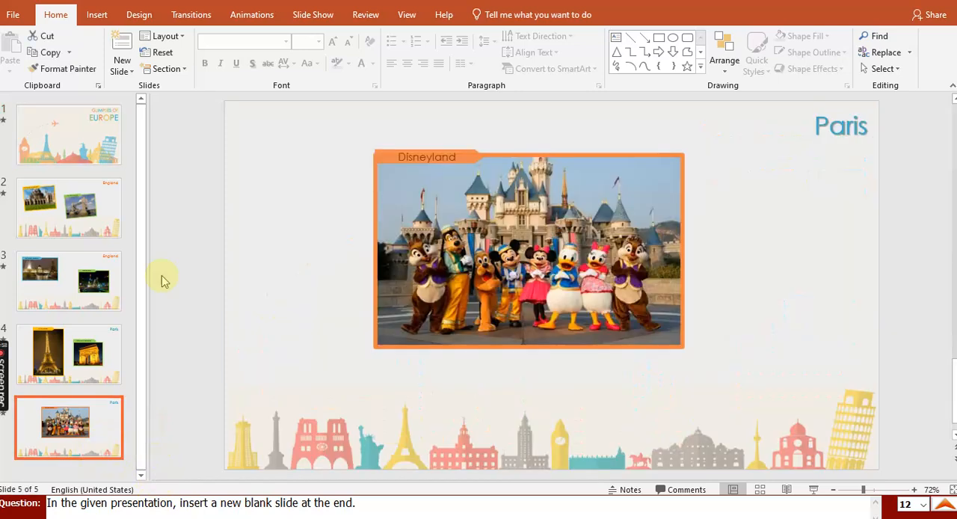
click(130, 72)
click(160, 275)
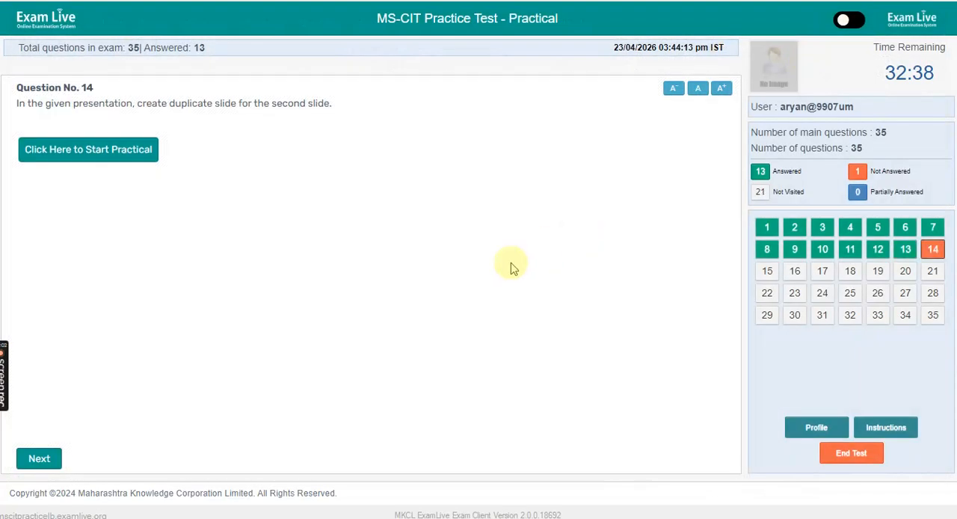
- Start the practical for question 14 and select the second slide
click(128, 163)
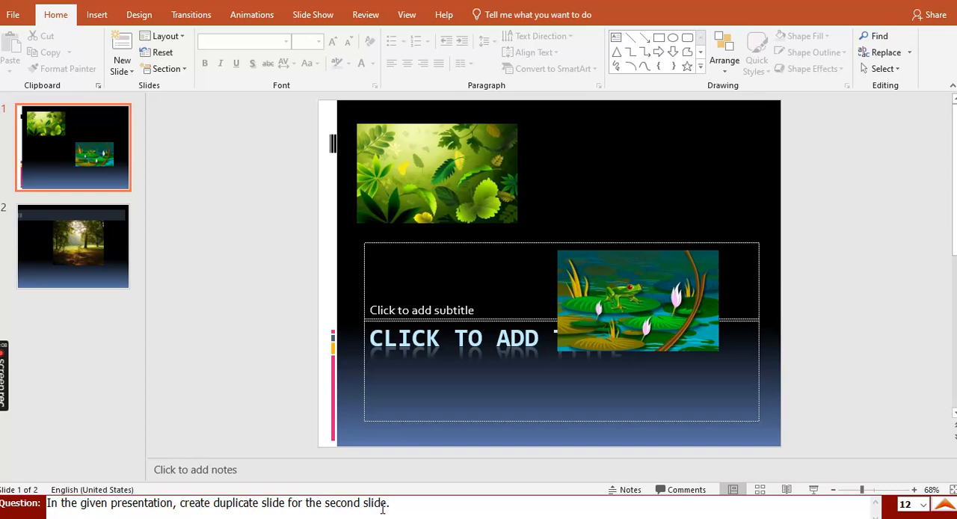
click(38, 256)
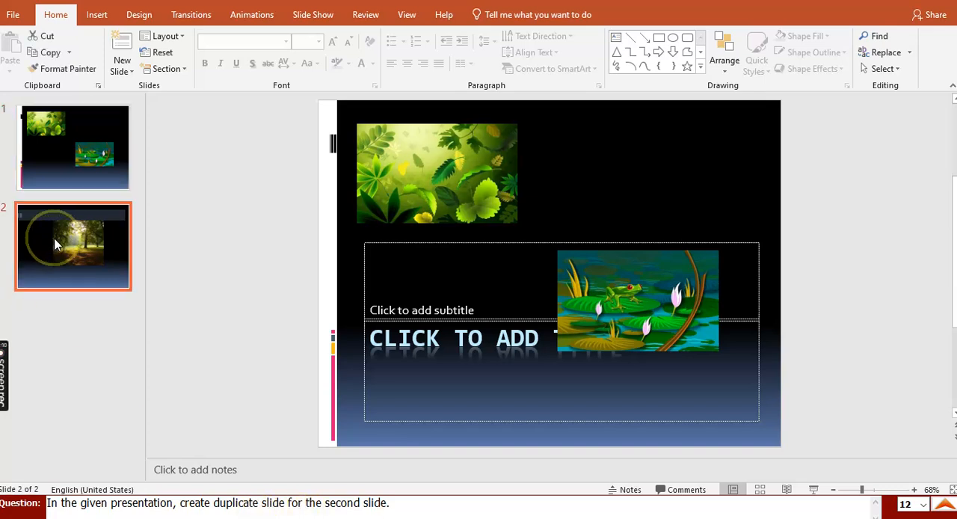
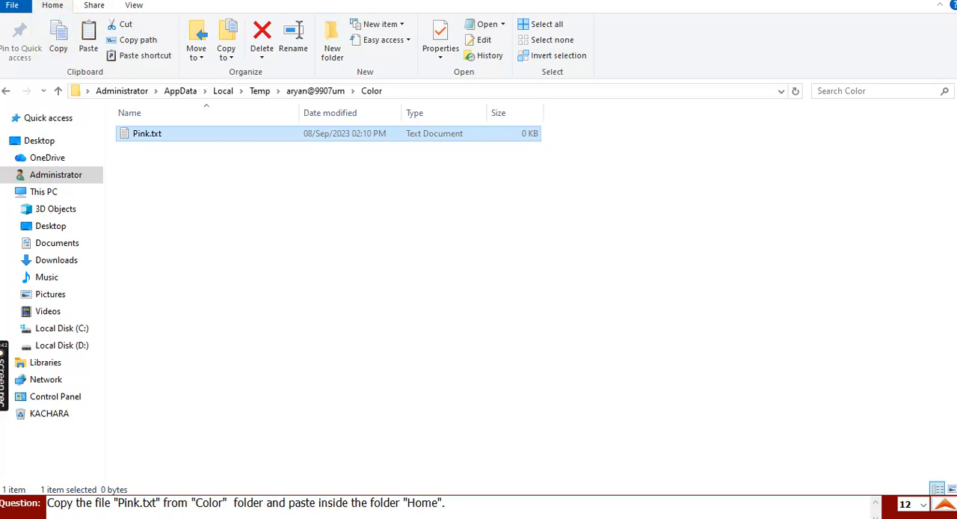
- Return from the Color folder to its parent and paste the copied Pink.txt file into the Home folder
click(6, 93)
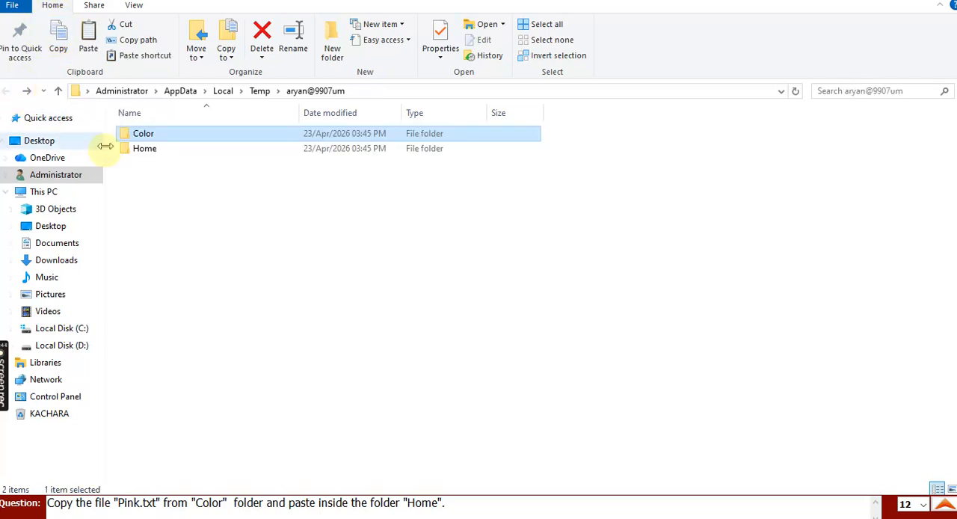
click(145, 152)
double_click(146, 152)
click(88, 33)
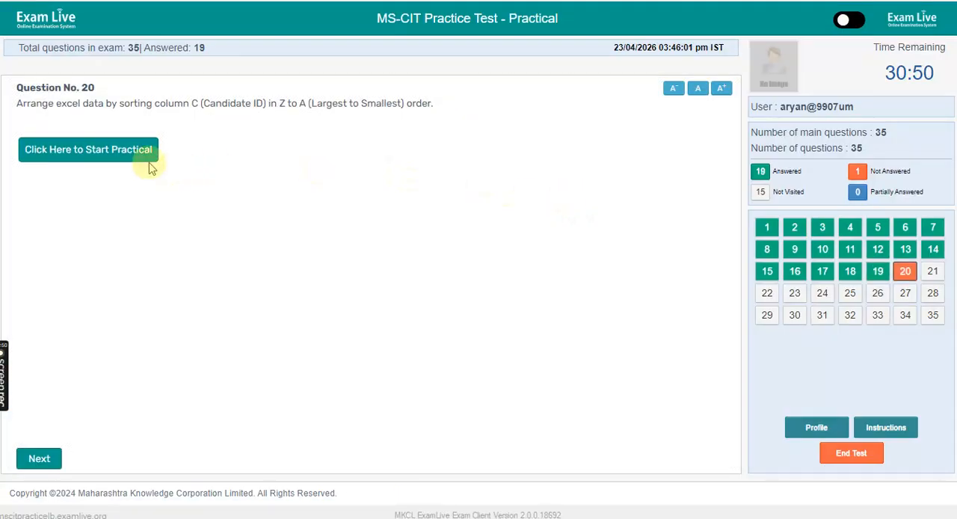
- Start the Excel sorting practical and sort the table by Candidate ID from Largest to Smallest
click(148, 165)
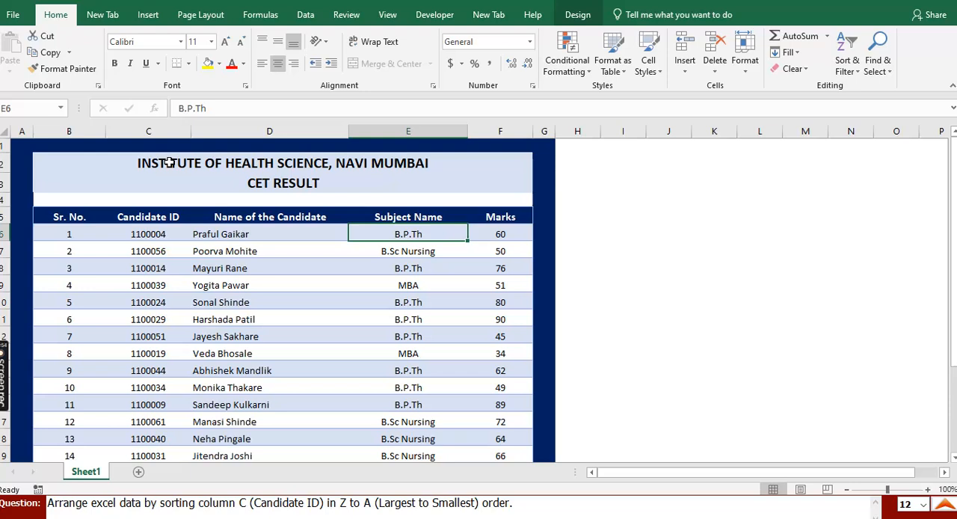
click(163, 217)
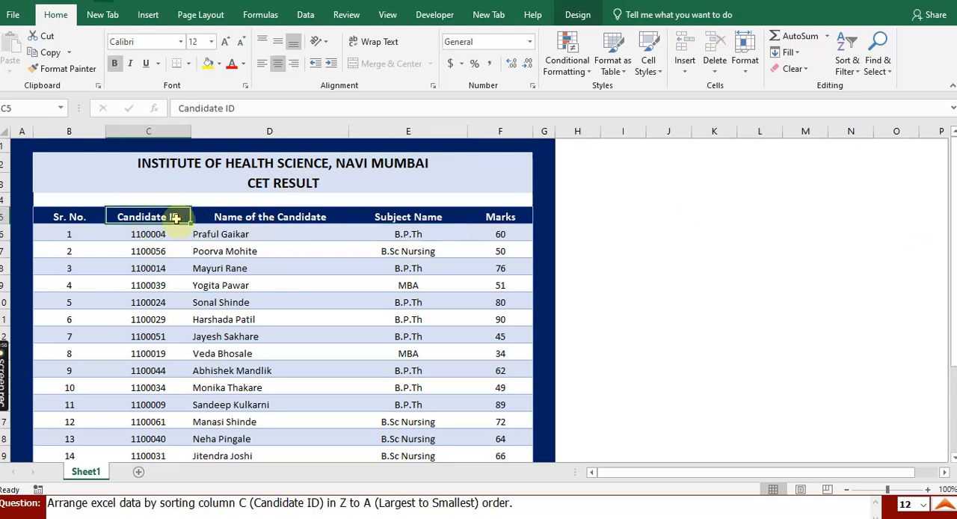
click(847, 65)
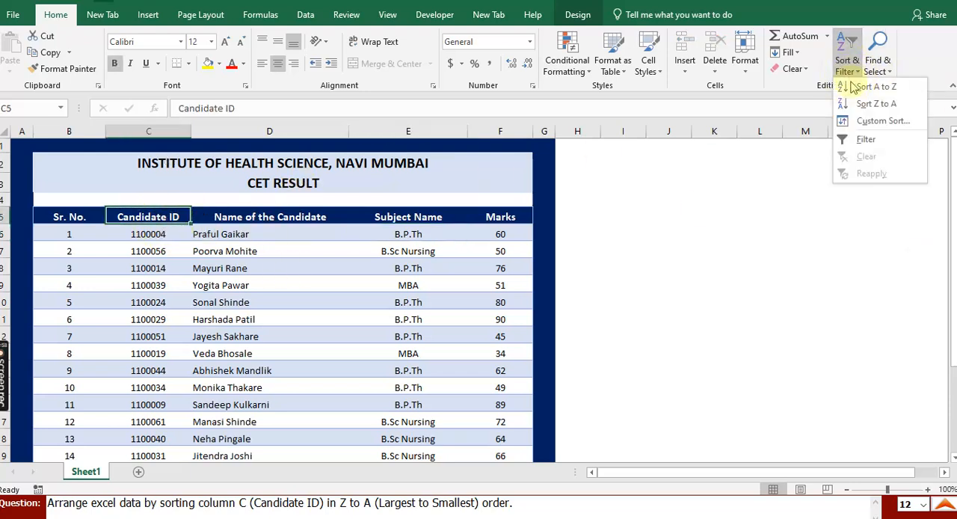
click(866, 124)
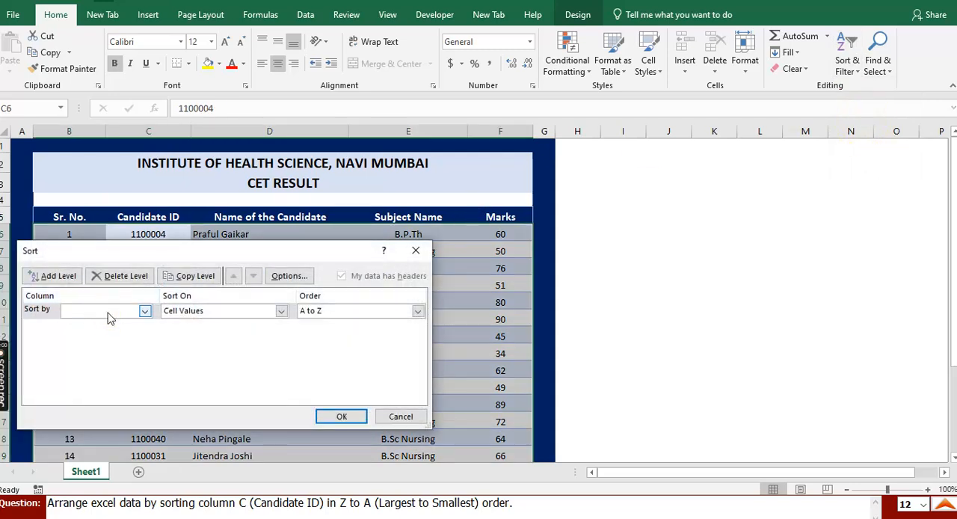
click(108, 311)
click(107, 331)
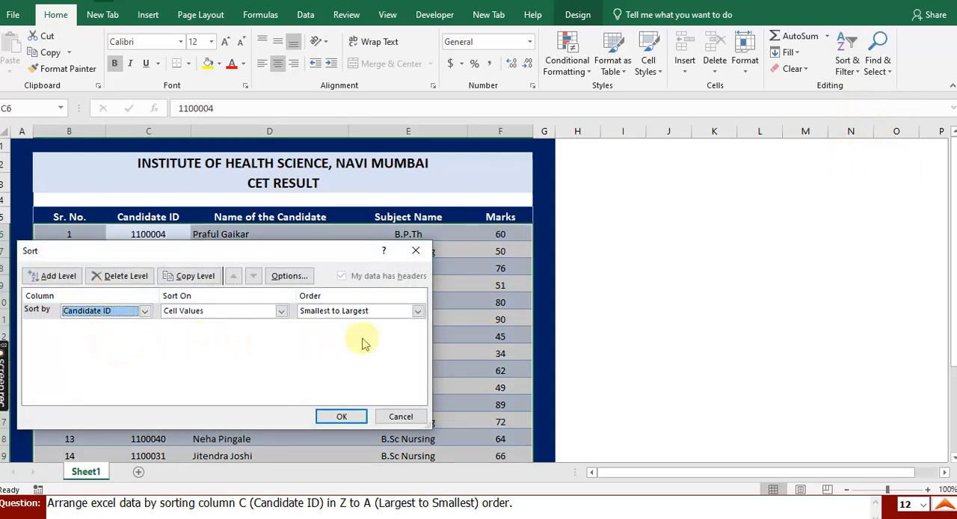
click(375, 312)
click(369, 334)
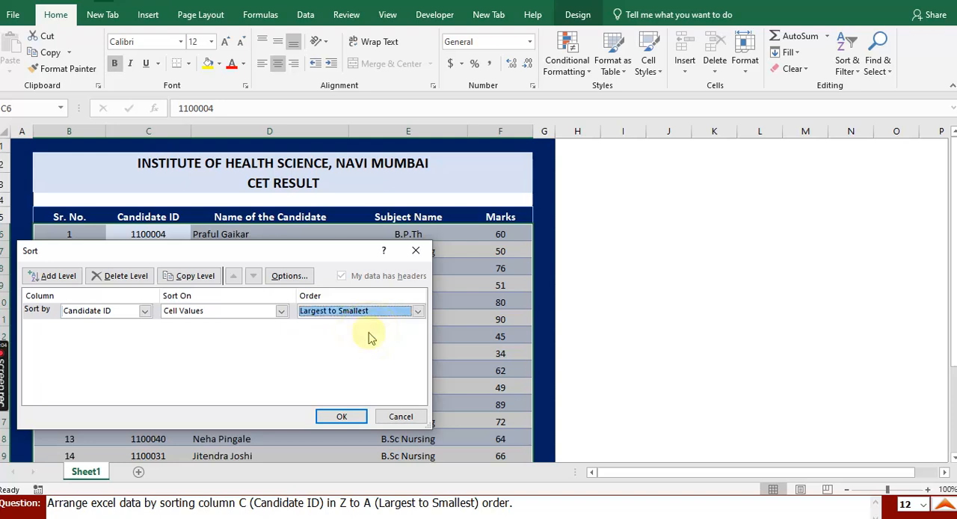
click(341, 417)
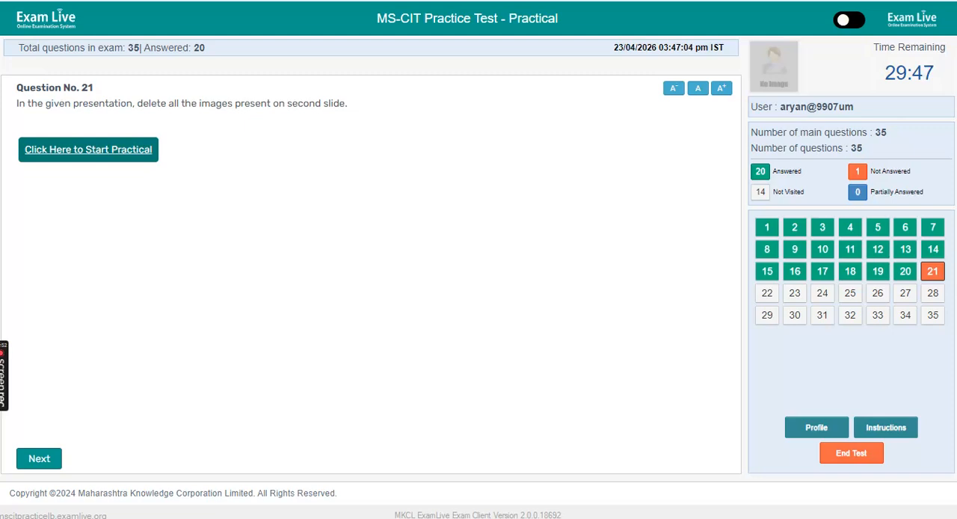
- Start the practical for question 21, delete all three images from the second slide and close the presentation
click(126, 154)
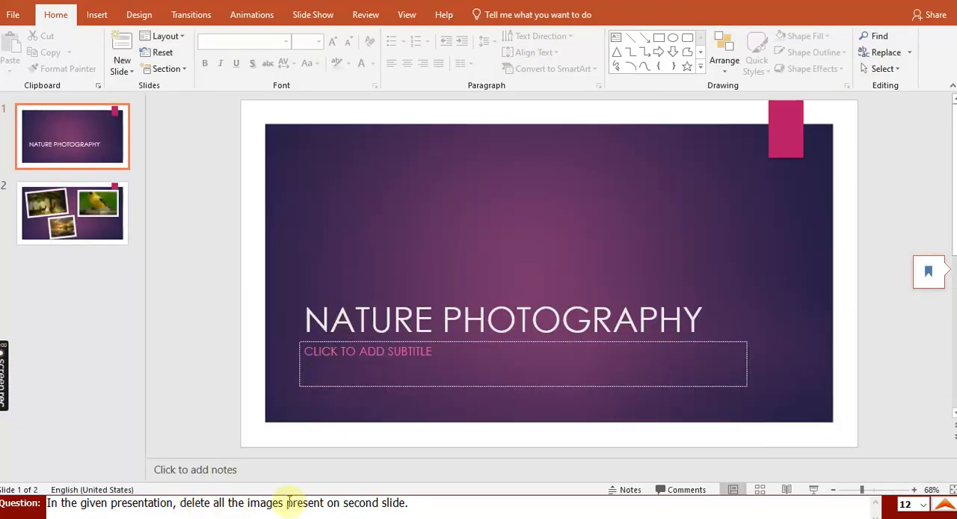
click(102, 217)
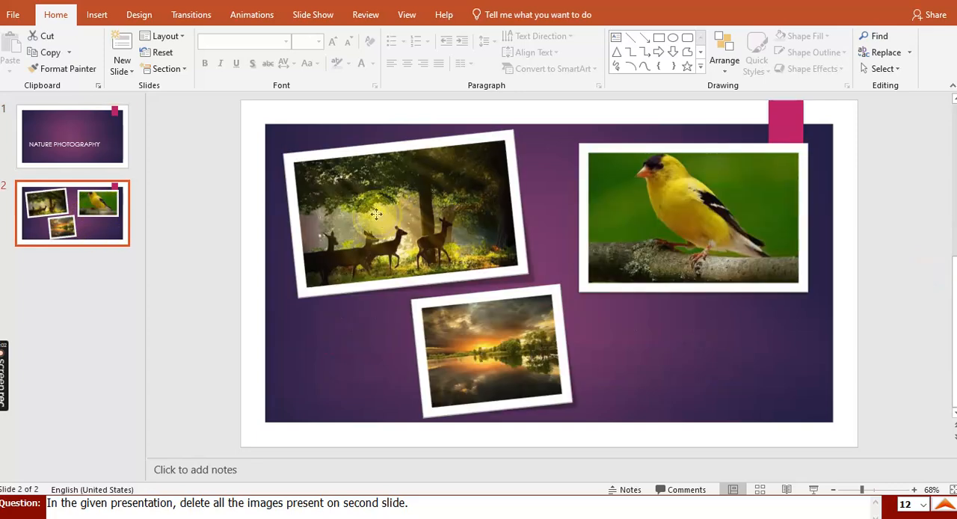
click(368, 228)
key(Delete)
click(670, 243)
key(Delete)
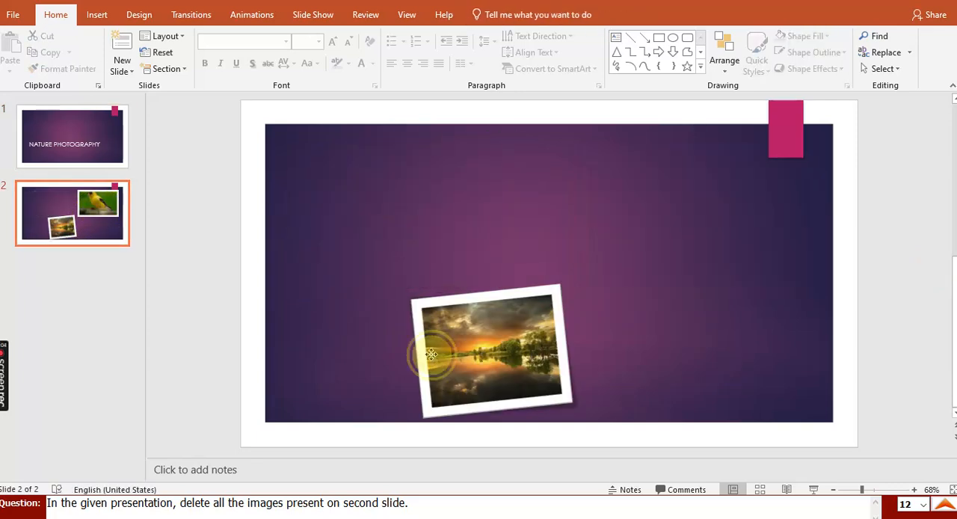
click(440, 358)
key(Delete)
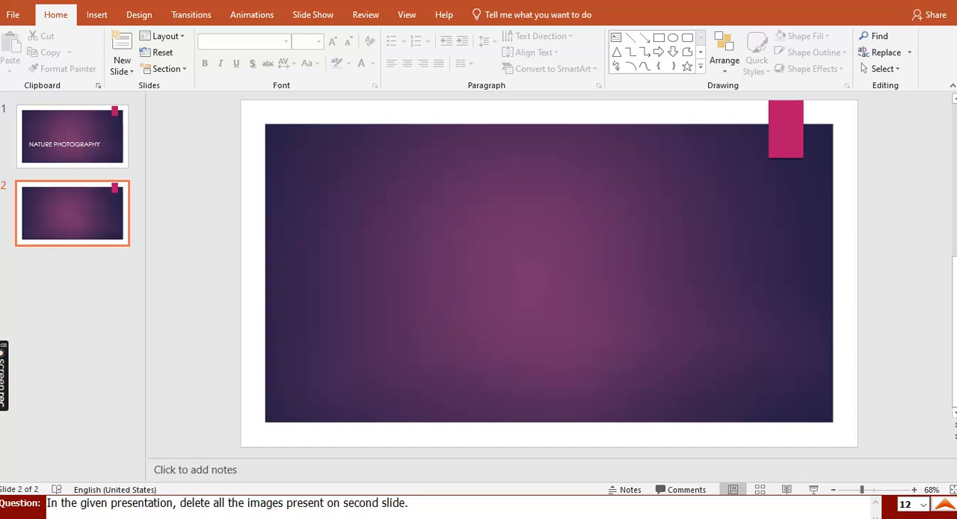
click(942, 1)
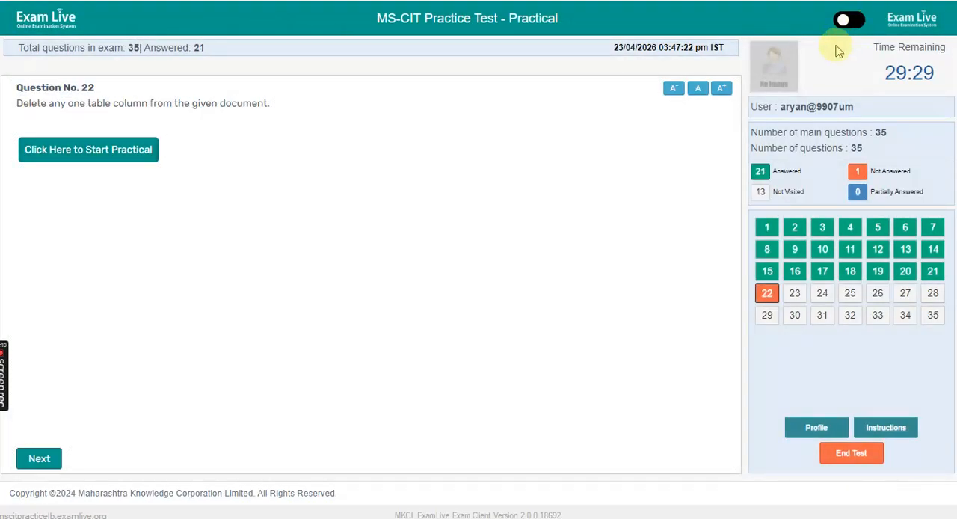
- Start the practical for question 22 and merge the three cells in the Schedule row of the agenda table
click(128, 153)
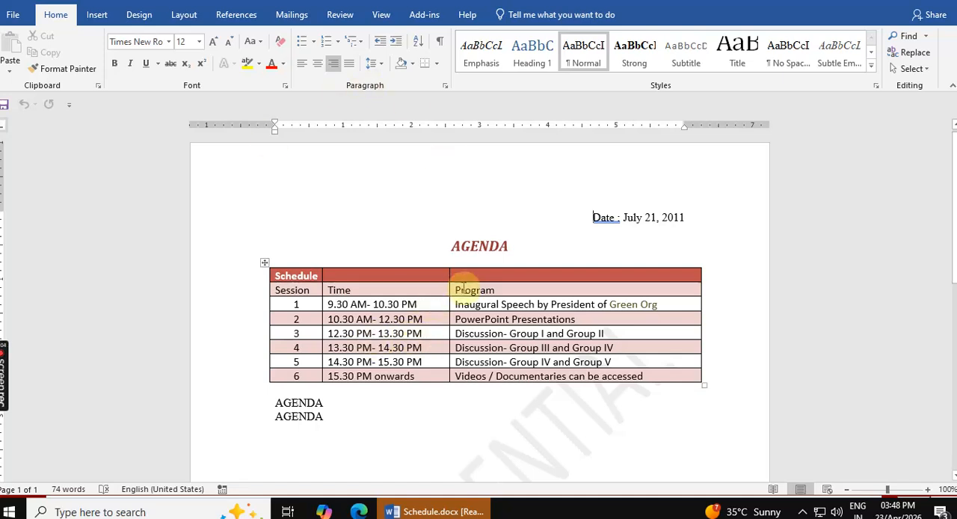
drag(464, 280, 276, 261)
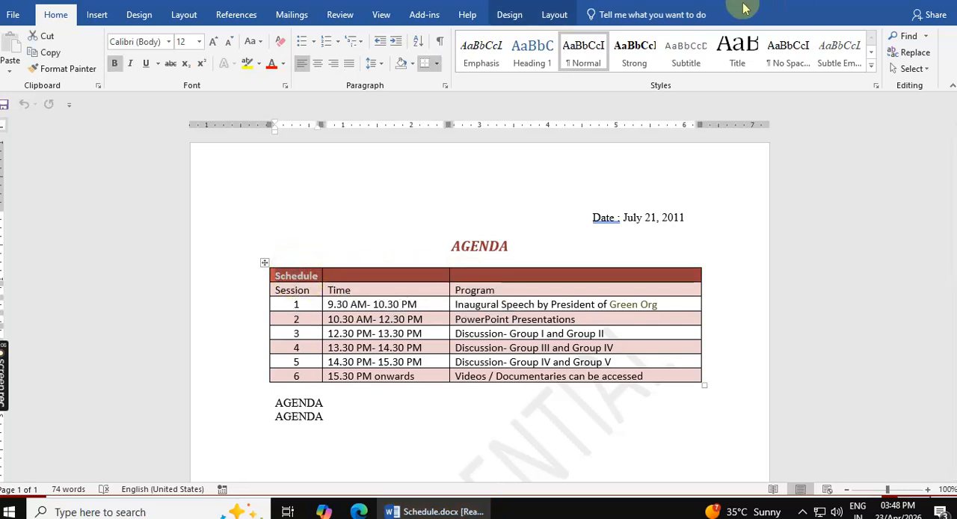
click(561, 18)
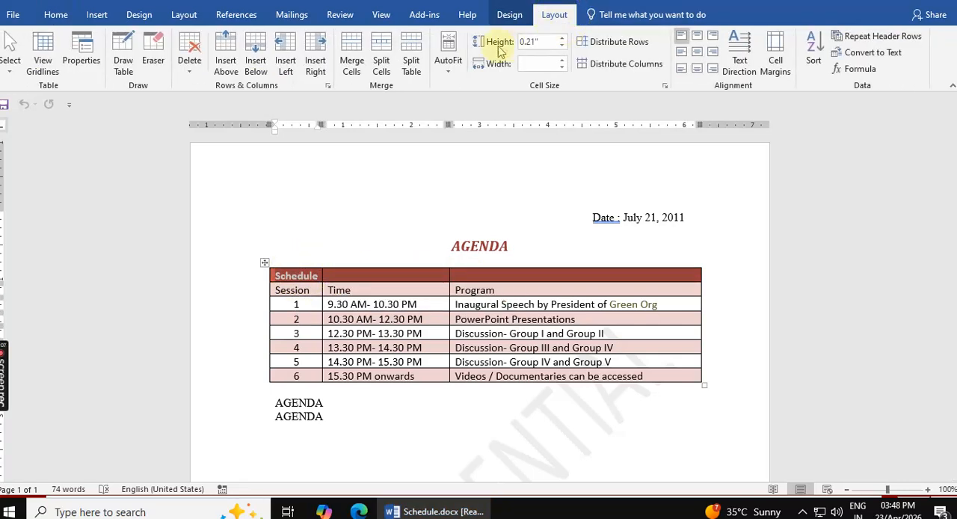
click(362, 50)
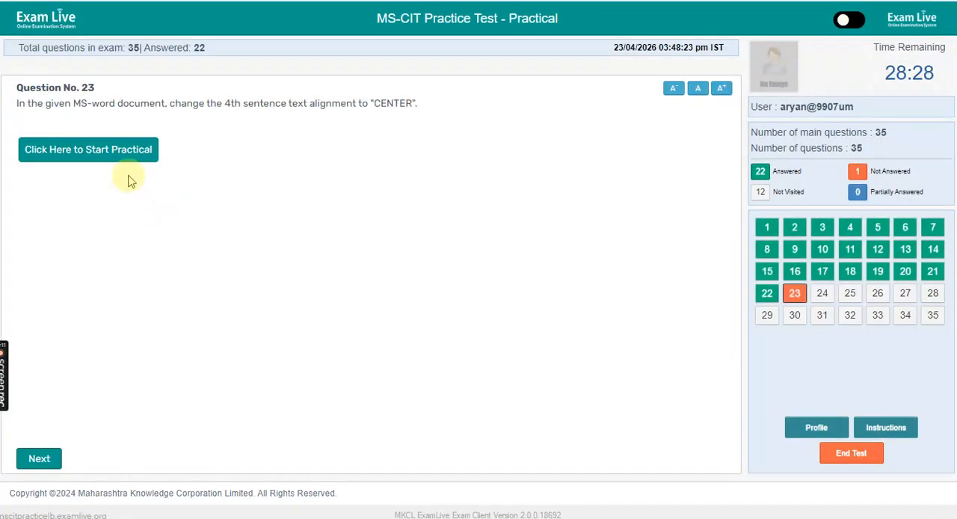
- Start the text alignment practical, center the fourth sentence of the numbered list and finish the task
click(130, 154)
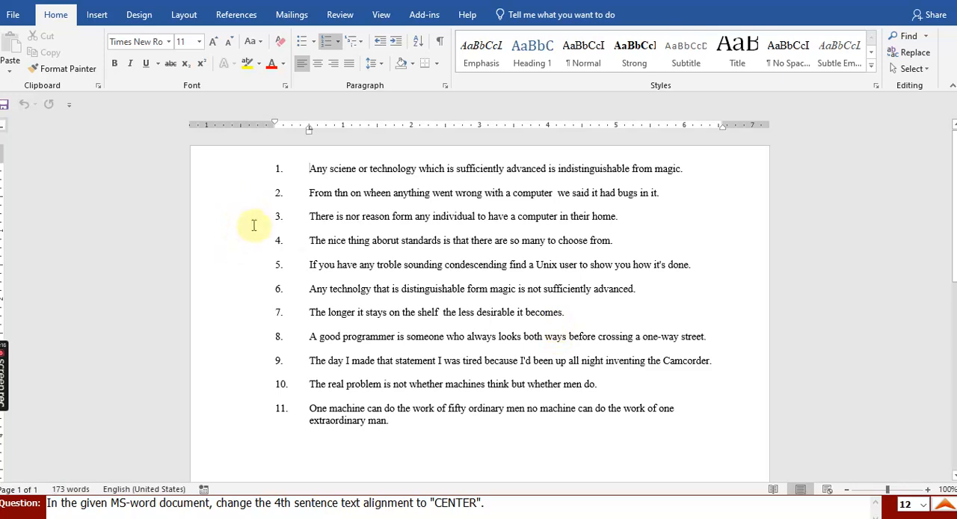
click(223, 240)
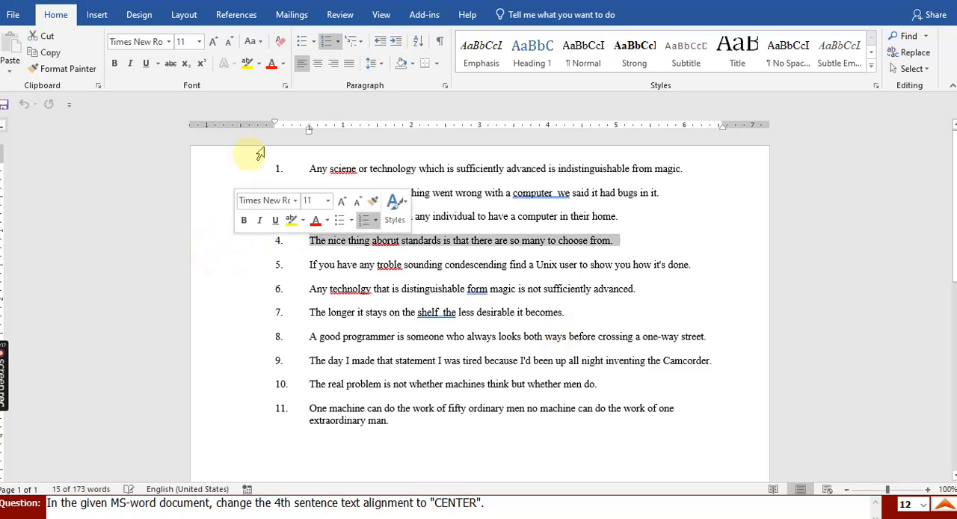
click(316, 65)
click(924, 514)
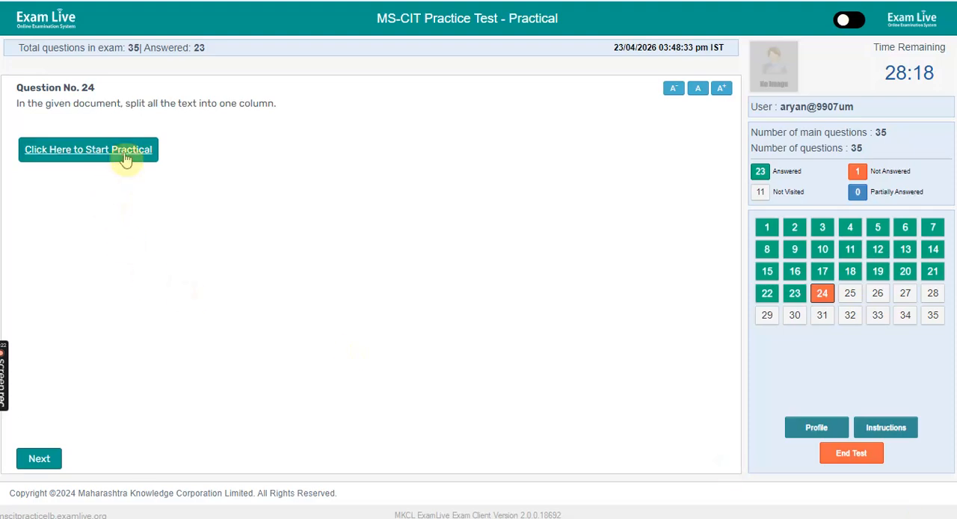
- Start the text column practical, lay out the HP article in one column and close the document
click(125, 159)
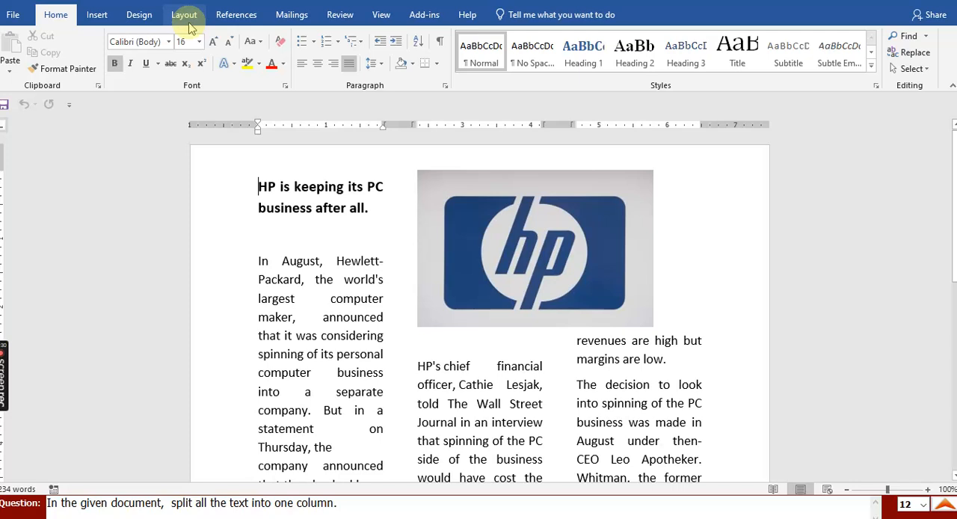
click(189, 22)
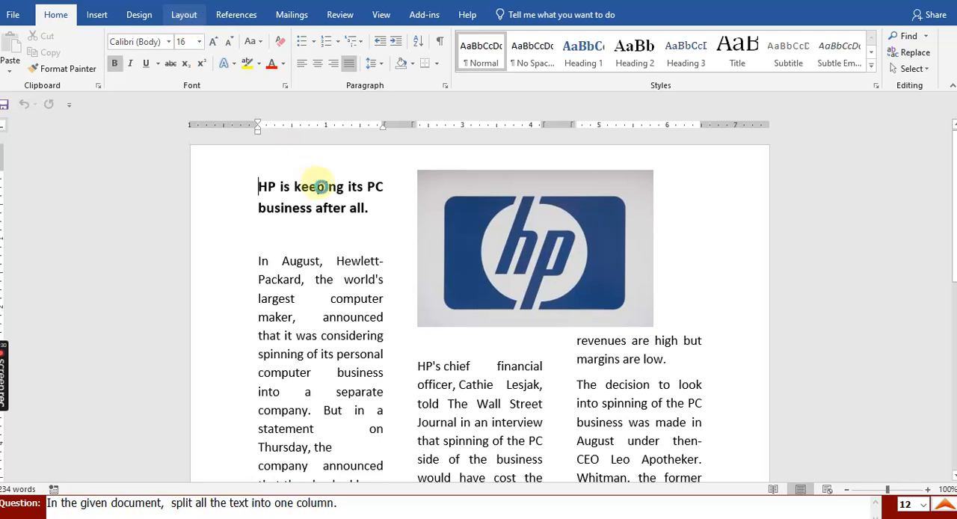
click(123, 60)
click(127, 95)
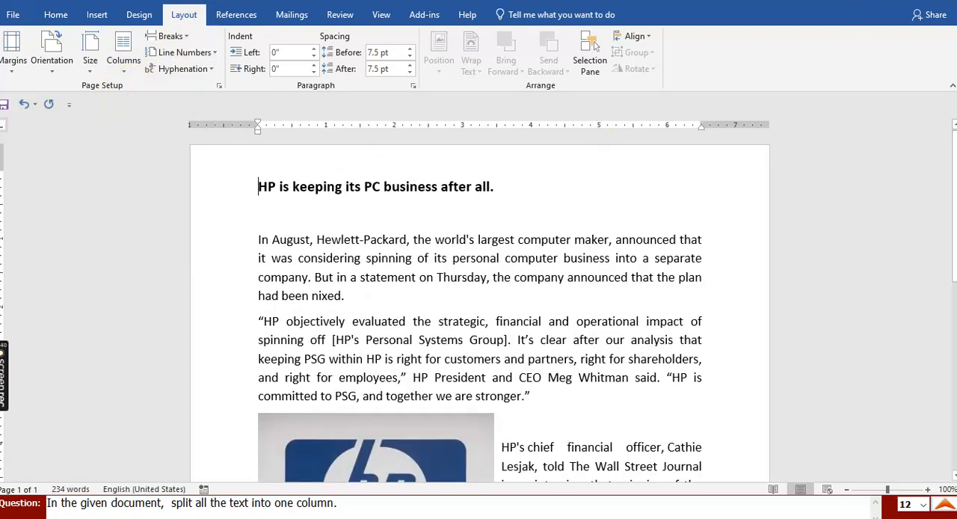
click(951, 3)
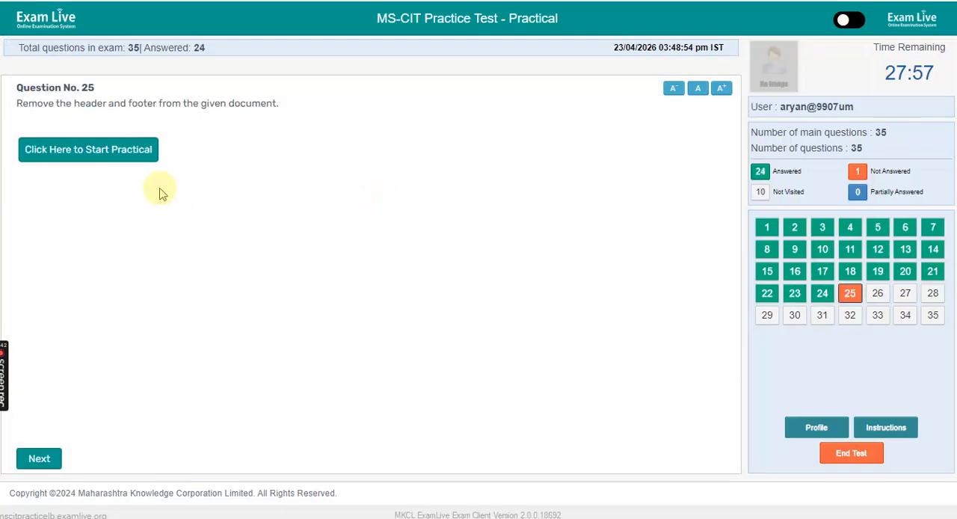
- Start the practical for question 25 and remove the header and footer from the Rainy Day document
click(124, 150)
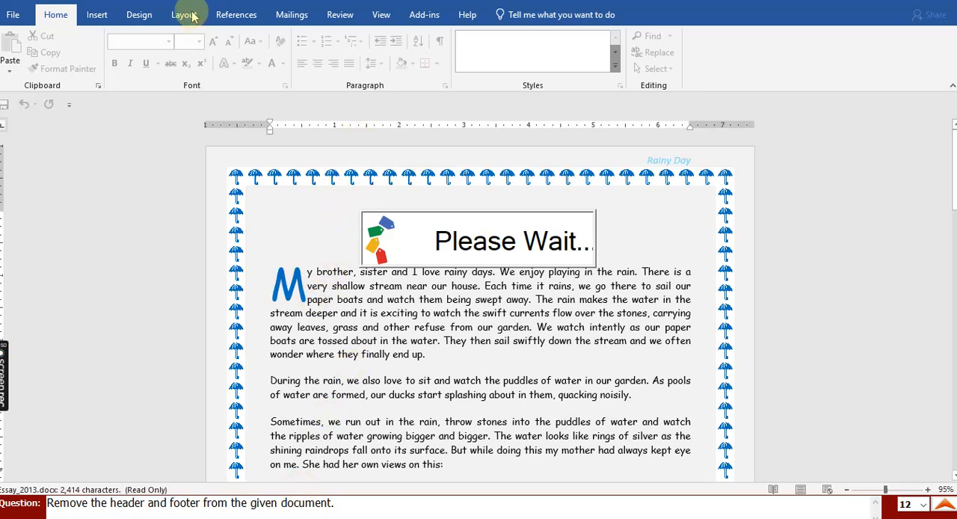
click(97, 15)
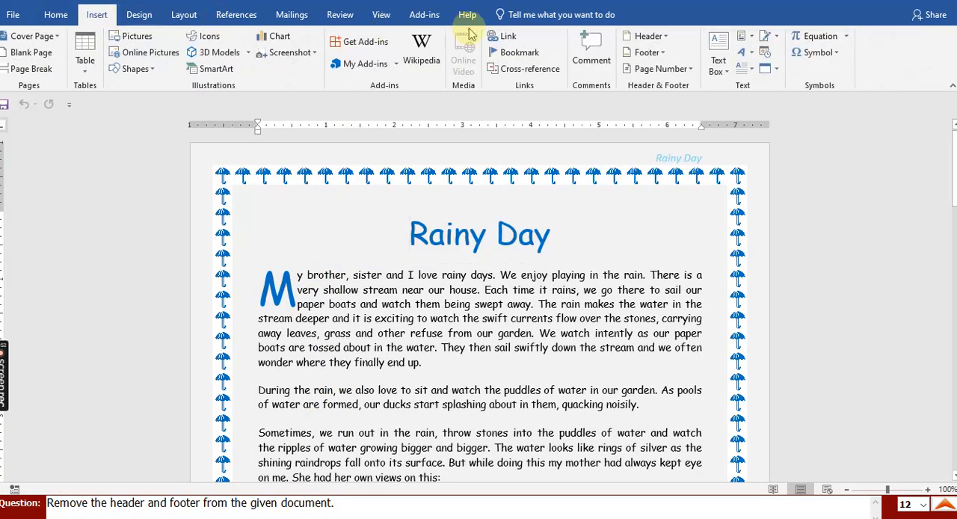
click(651, 39)
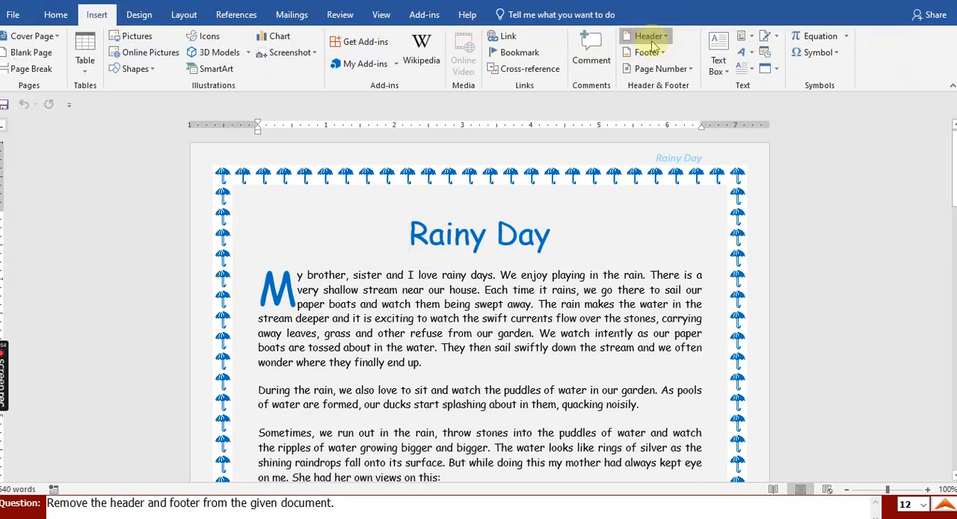
click(669, 397)
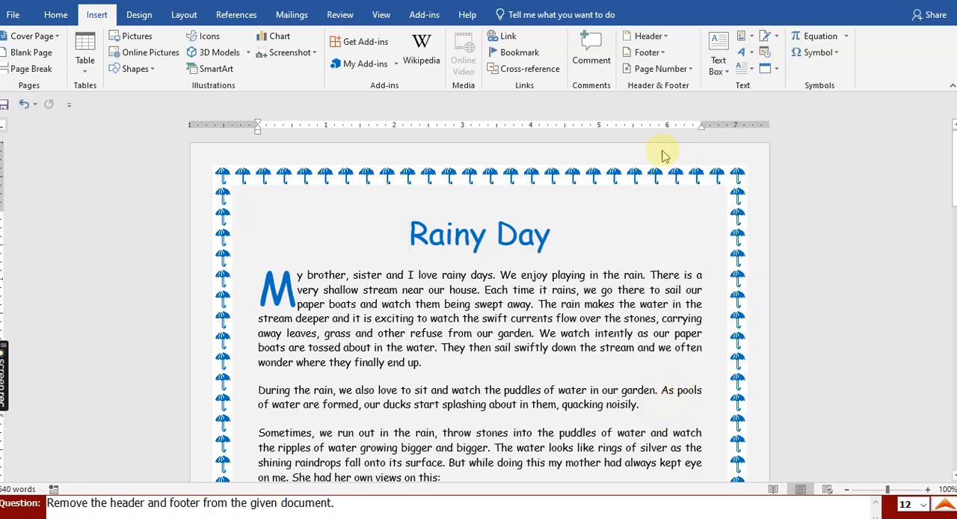
click(645, 53)
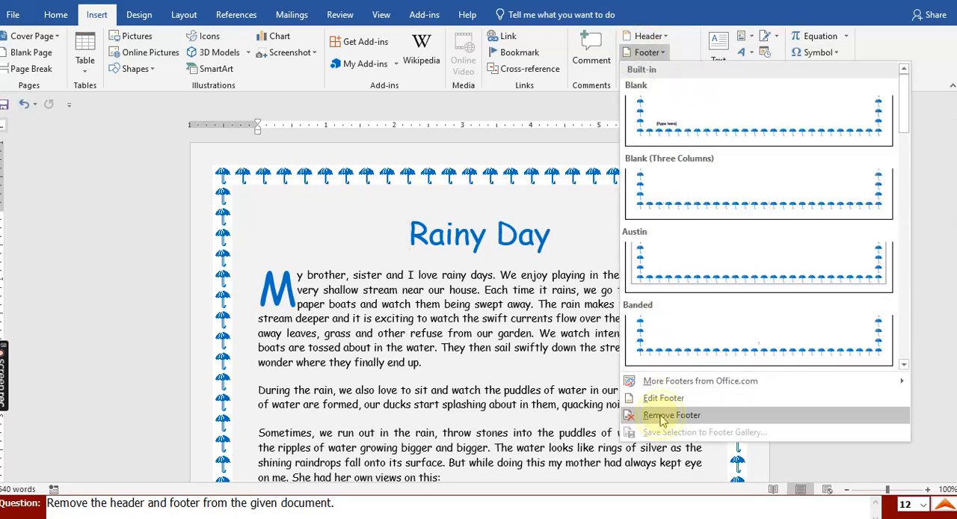
click(661, 416)
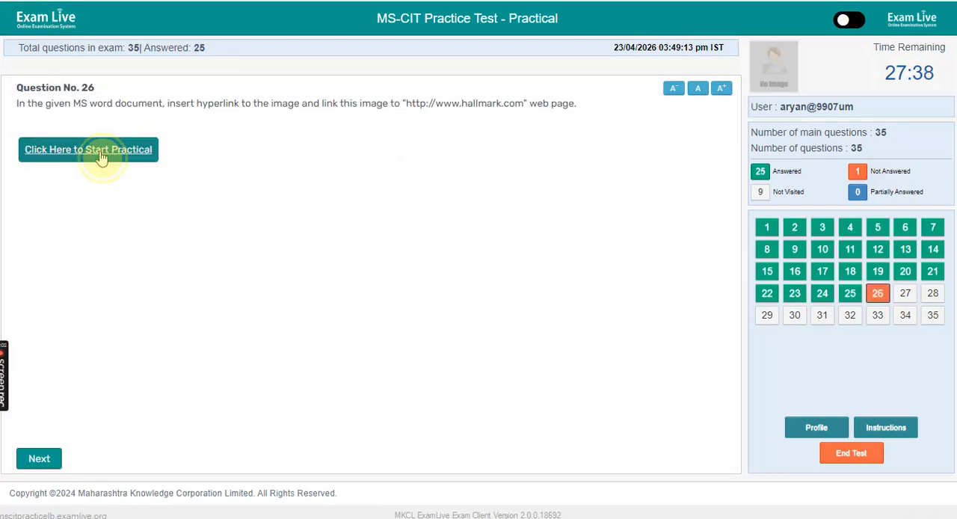
click(102, 157)
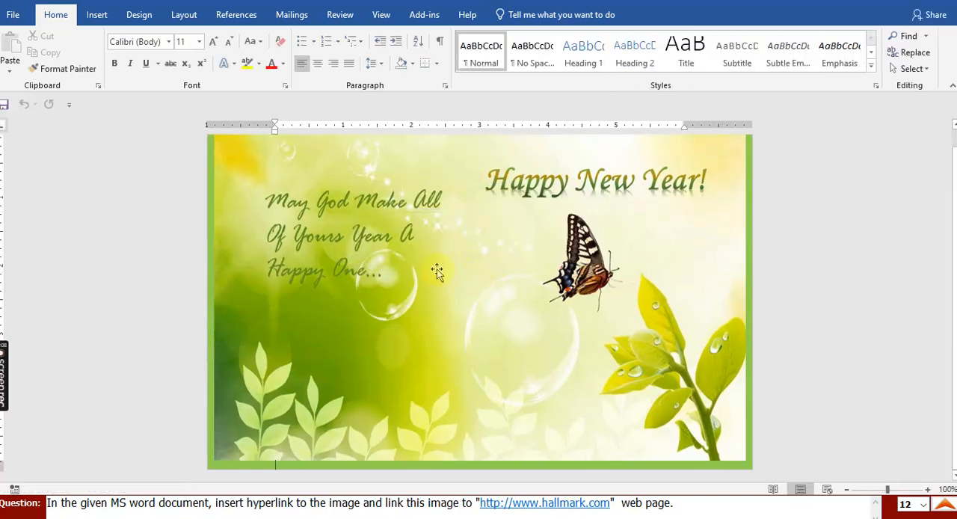
click(406, 266)
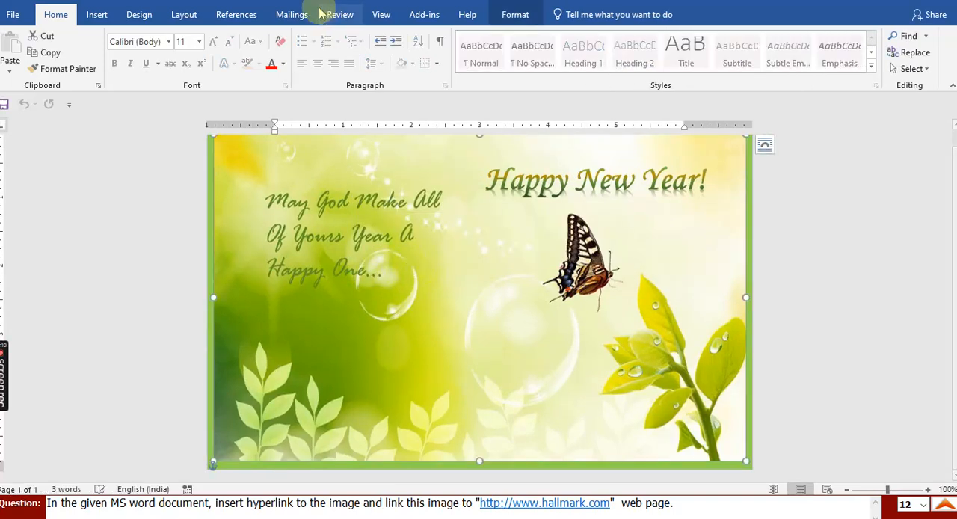
click(95, 16)
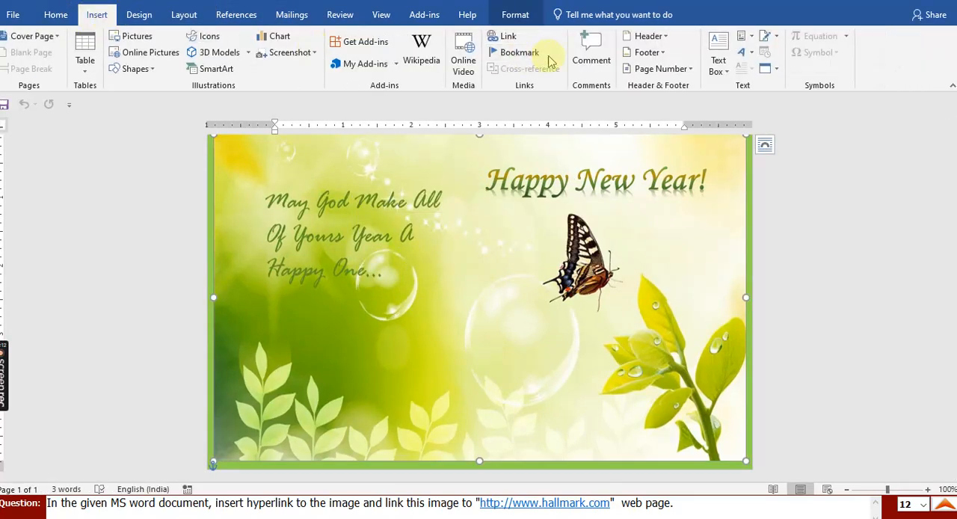
click(506, 39)
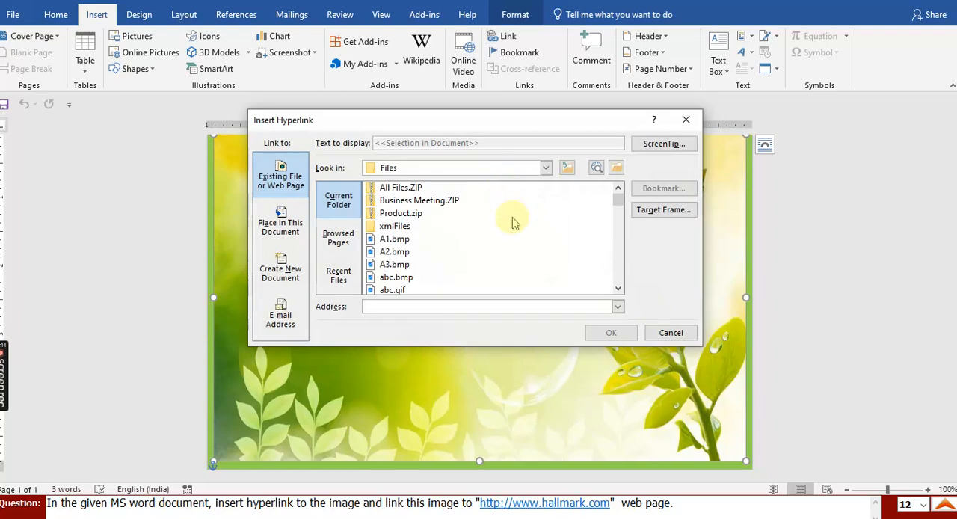
click(446, 303)
text(h)
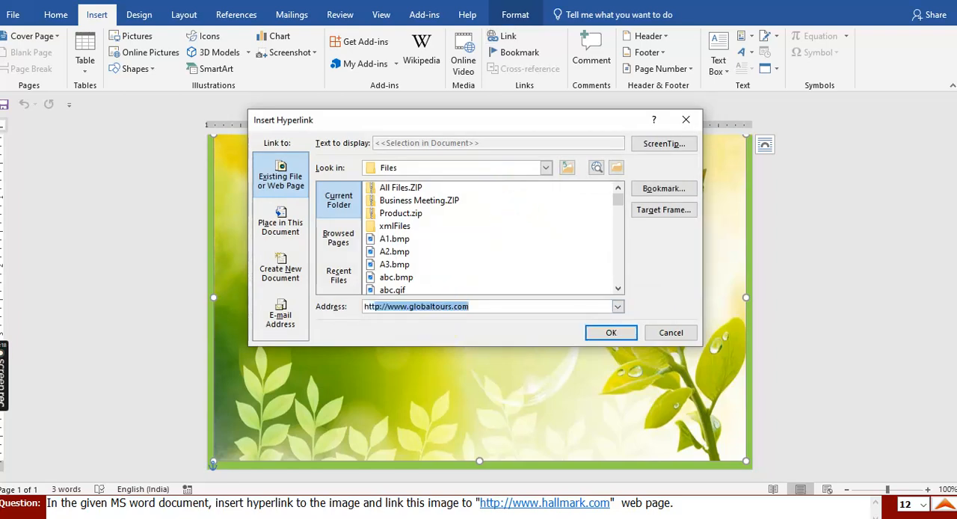
key(End)
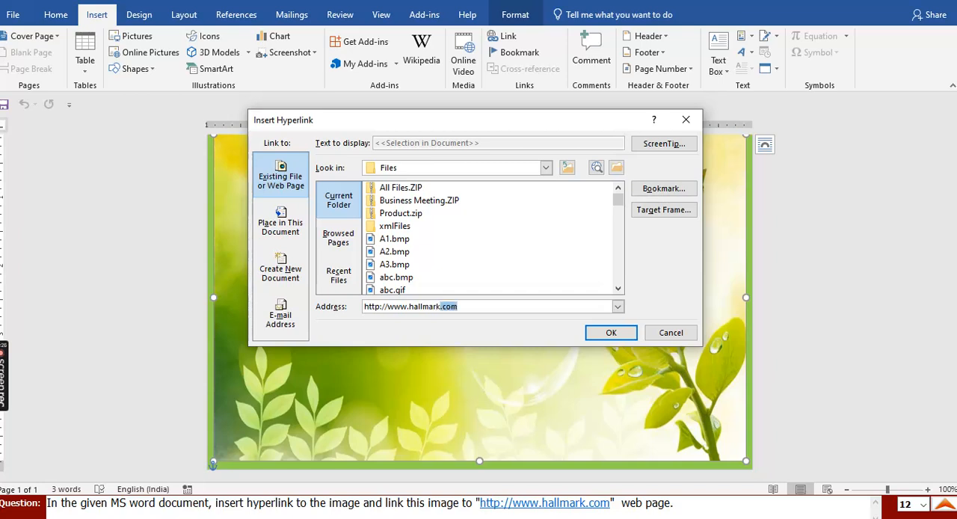
click(609, 332)
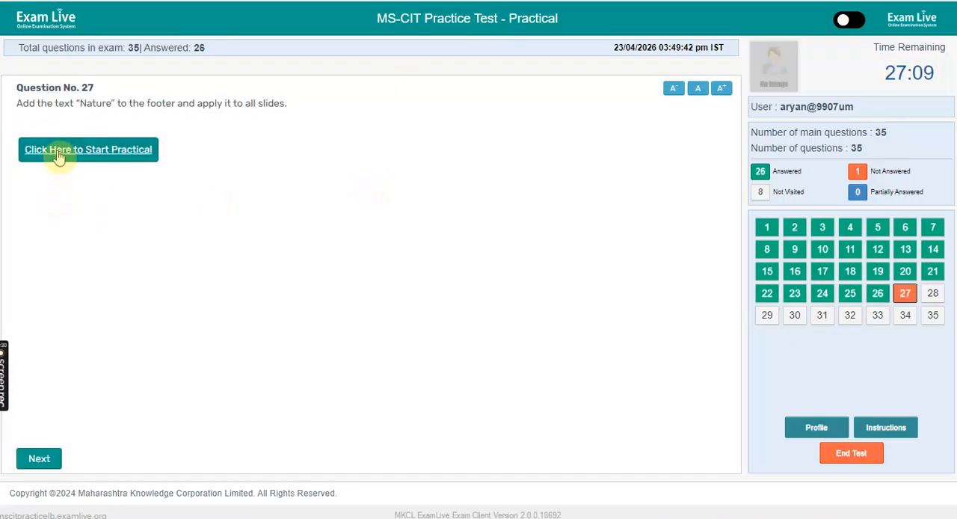
- Start the practical for question 27 and apply the footer text "Nature" to all slides of the presentation
click(60, 153)
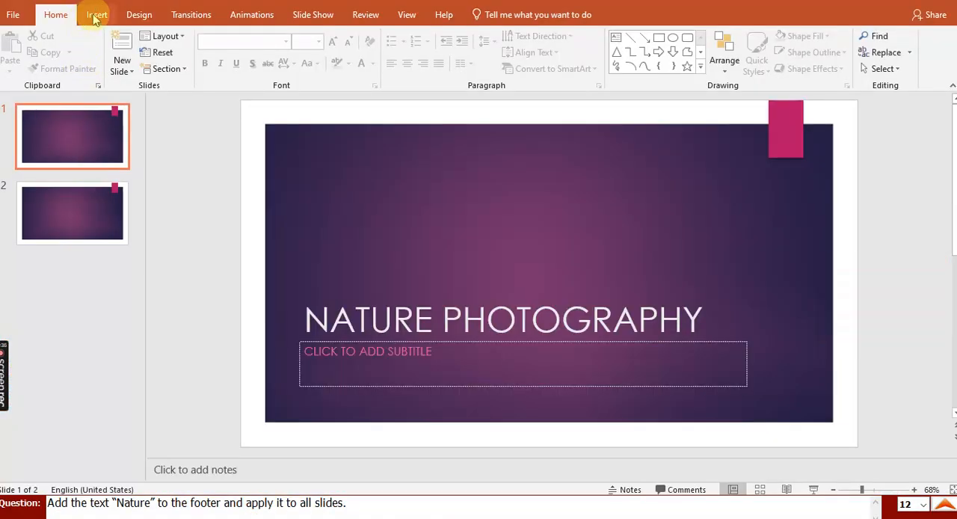
click(95, 18)
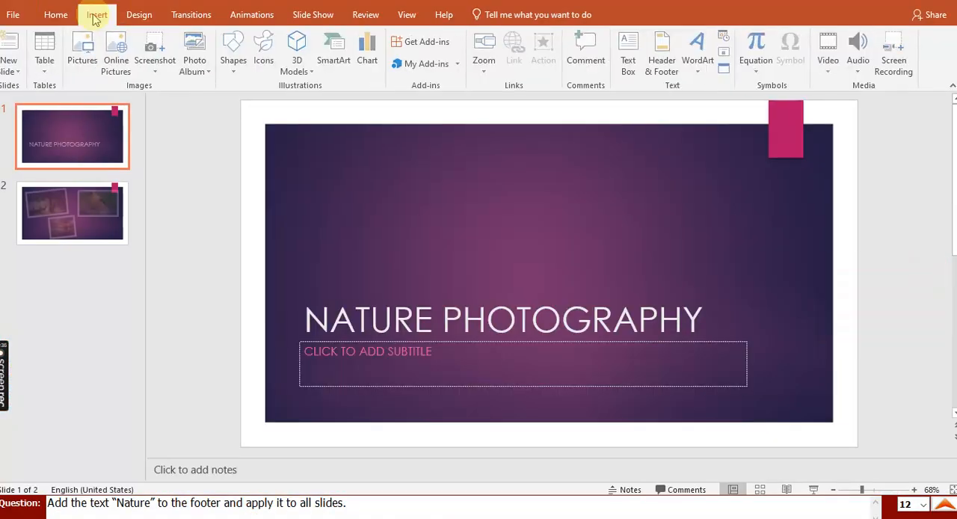
click(663, 66)
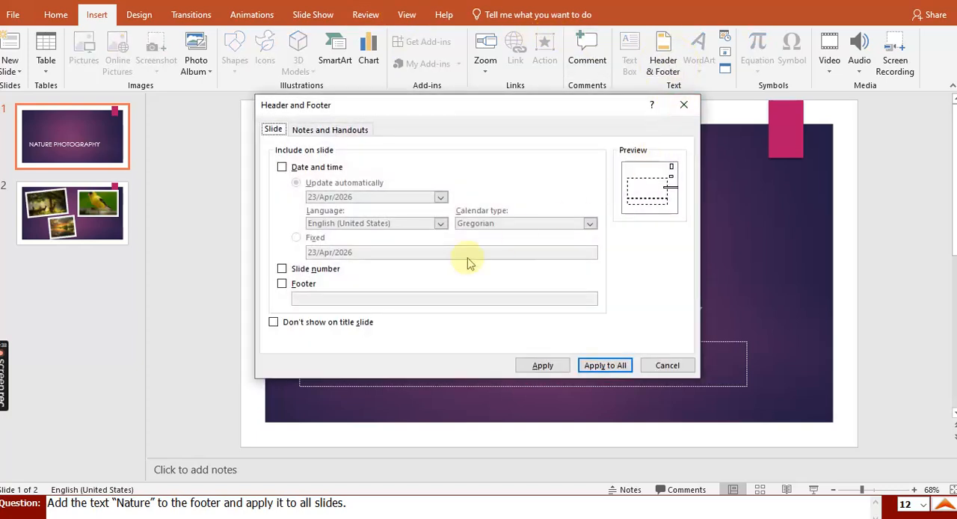
click(298, 290)
click(307, 299)
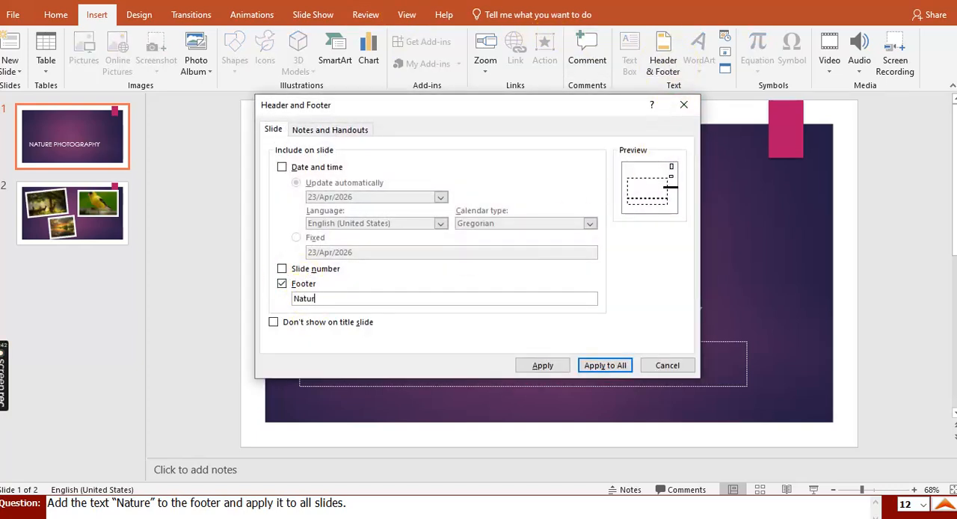
click(605, 365)
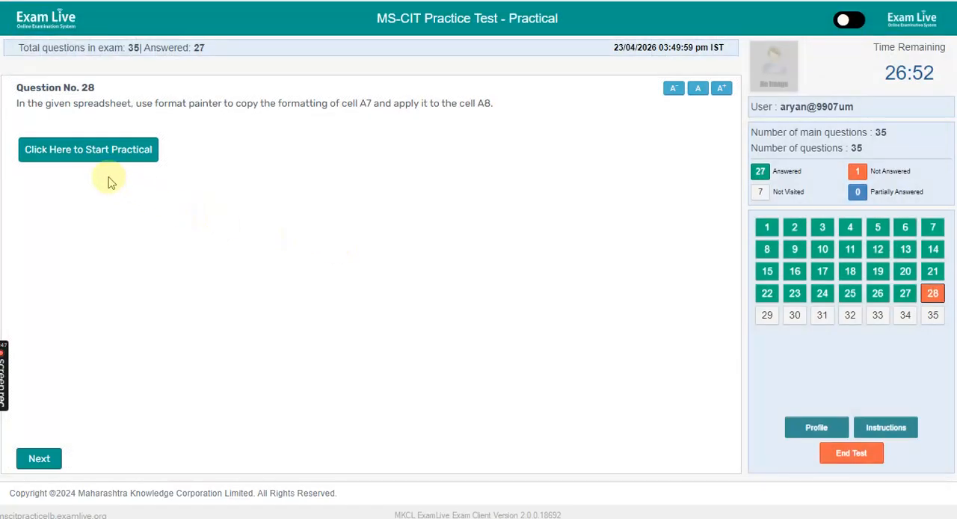
- Start the format painter practical and copy the formatting of cell A7 to cell A8 with Format Painter
click(108, 152)
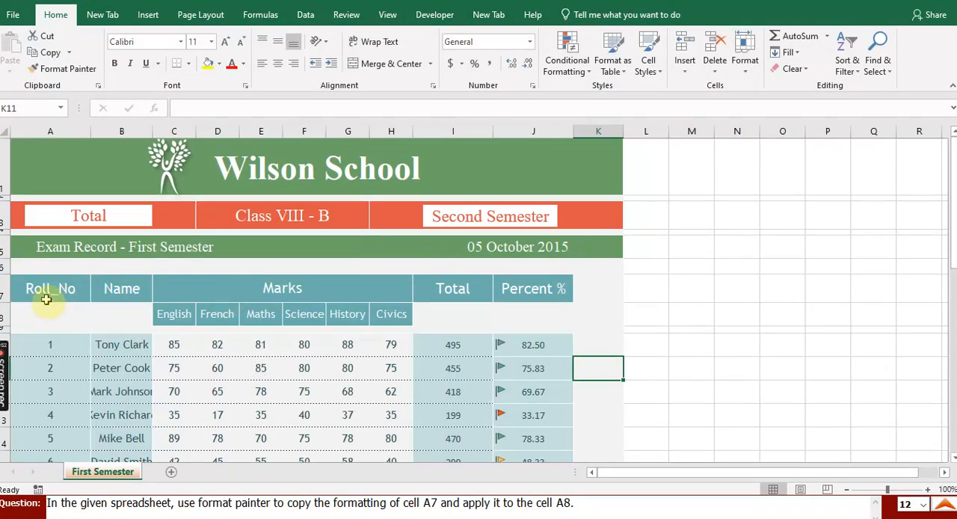
click(54, 287)
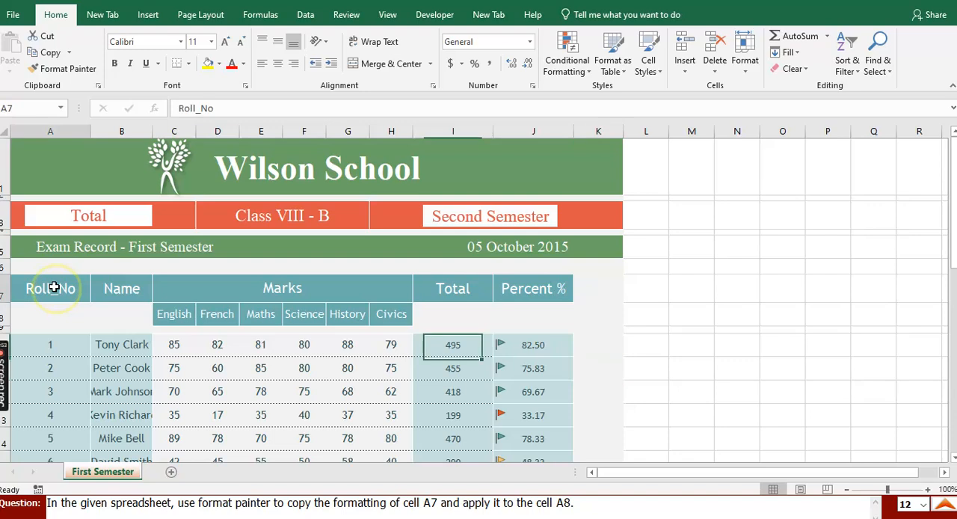
click(66, 68)
click(56, 313)
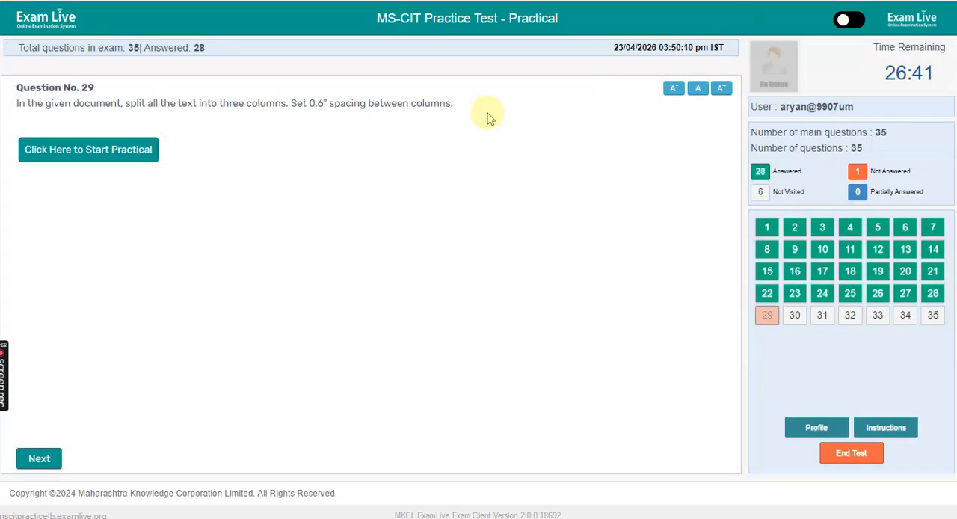
- Start the practical for question 29 and split the whole Riyadh document into three columns with 0.6" spacing
click(92, 151)
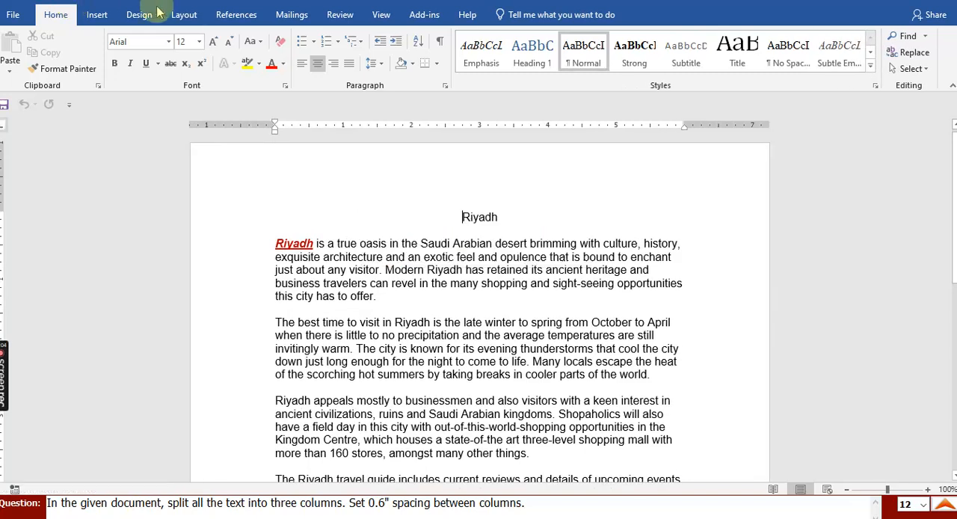
click(184, 14)
click(124, 54)
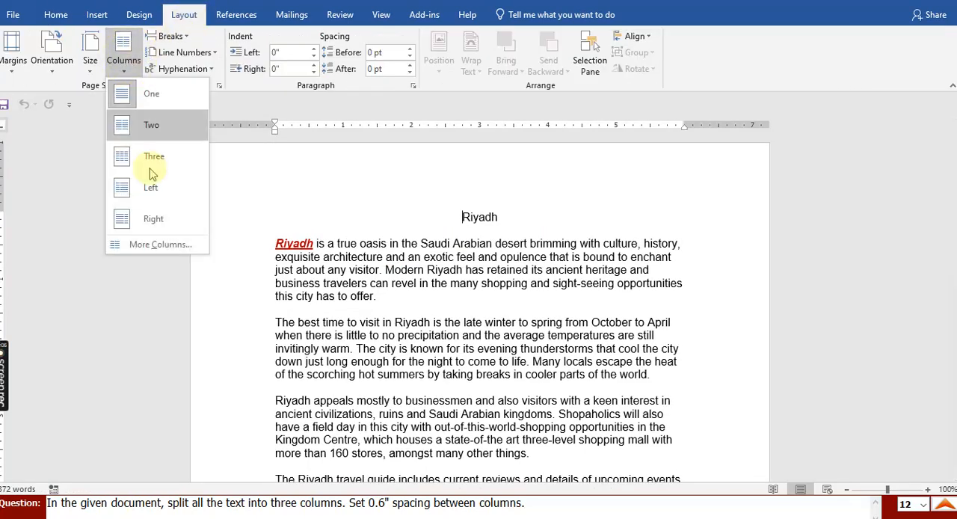
click(171, 243)
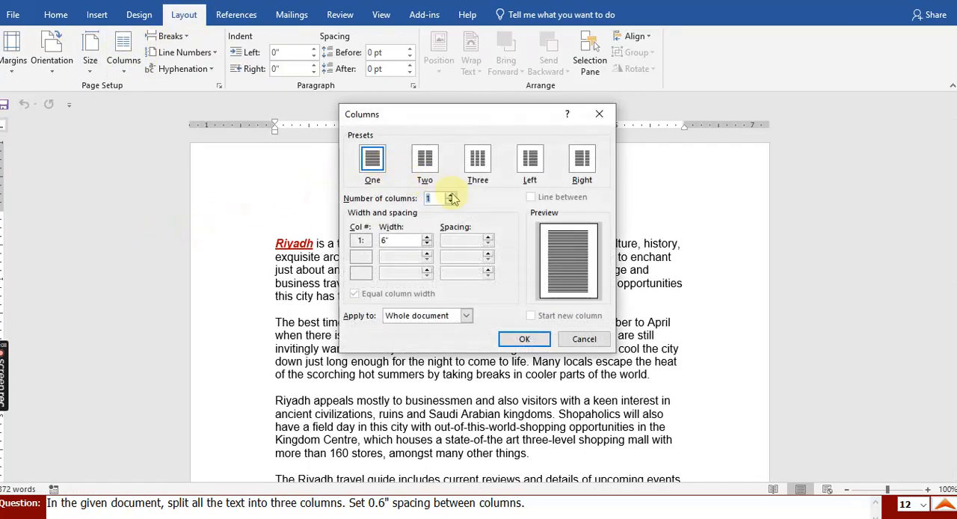
click(451, 195)
click(451, 195)
click(487, 238)
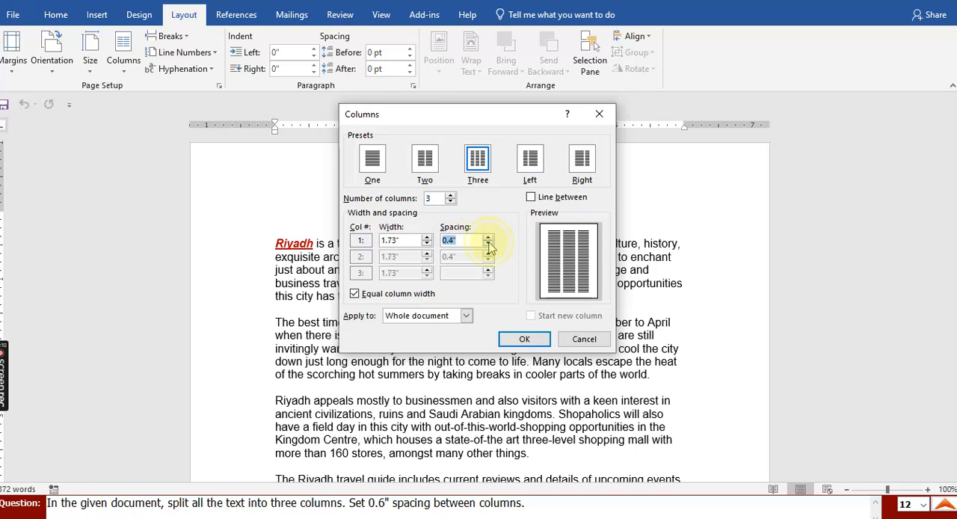
click(487, 243)
click(488, 238)
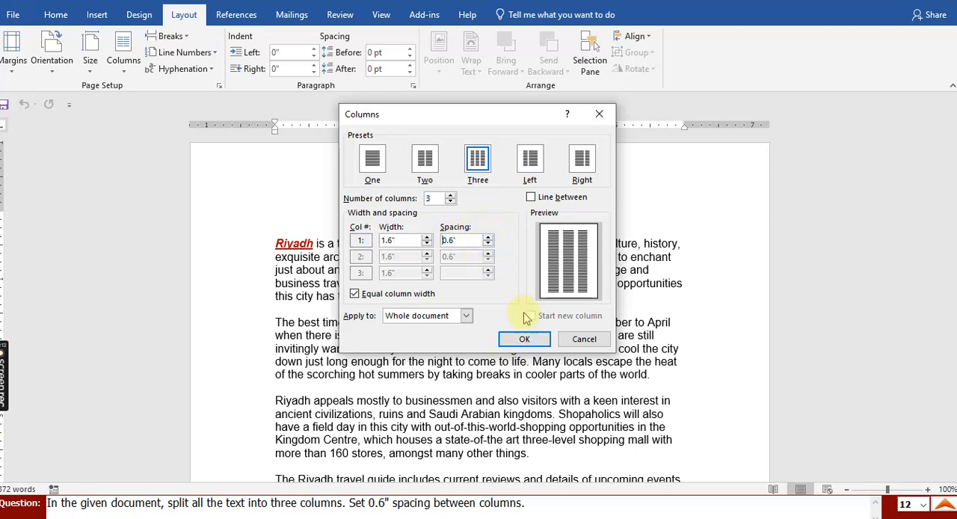
click(524, 339)
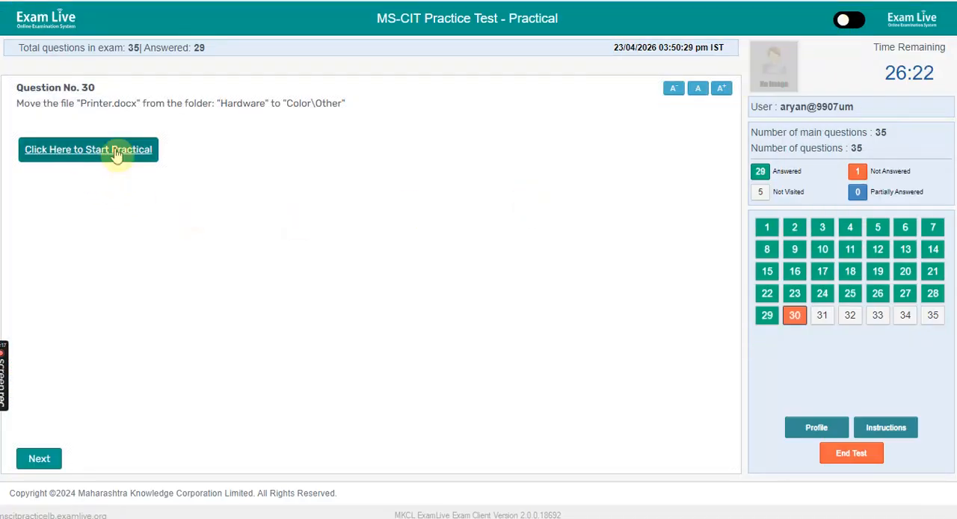
- Start the practical on moving Printer.docx and move the file from the Hardware folder to Color\Other
click(116, 153)
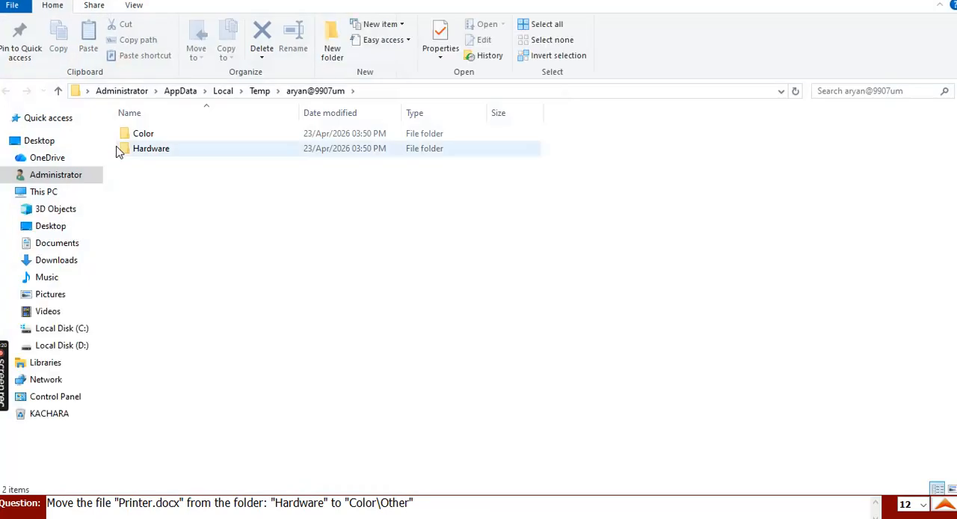
click(154, 150)
double_click(155, 153)
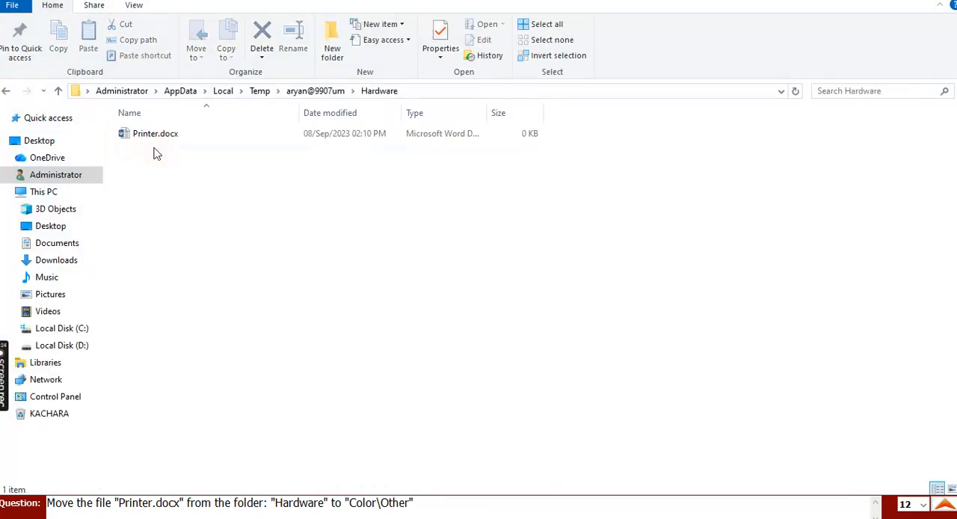
click(154, 138)
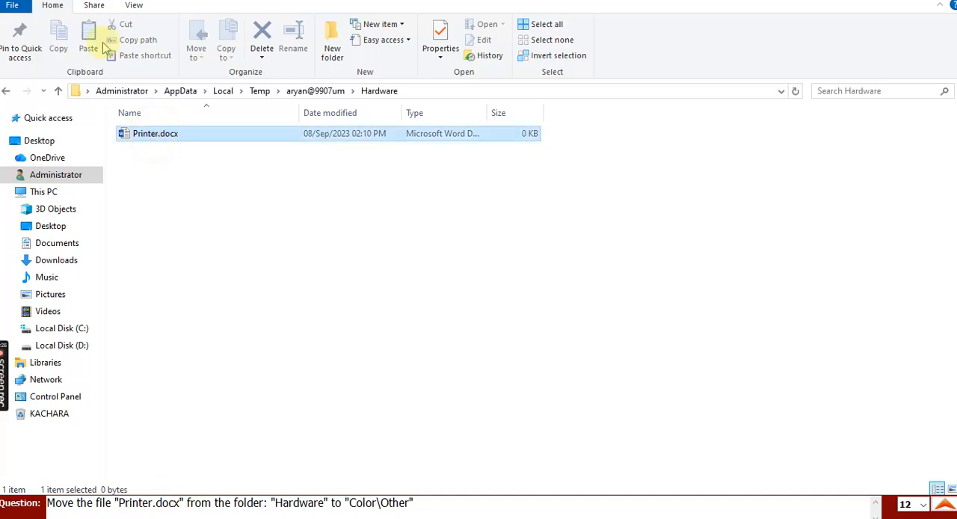
click(12, 91)
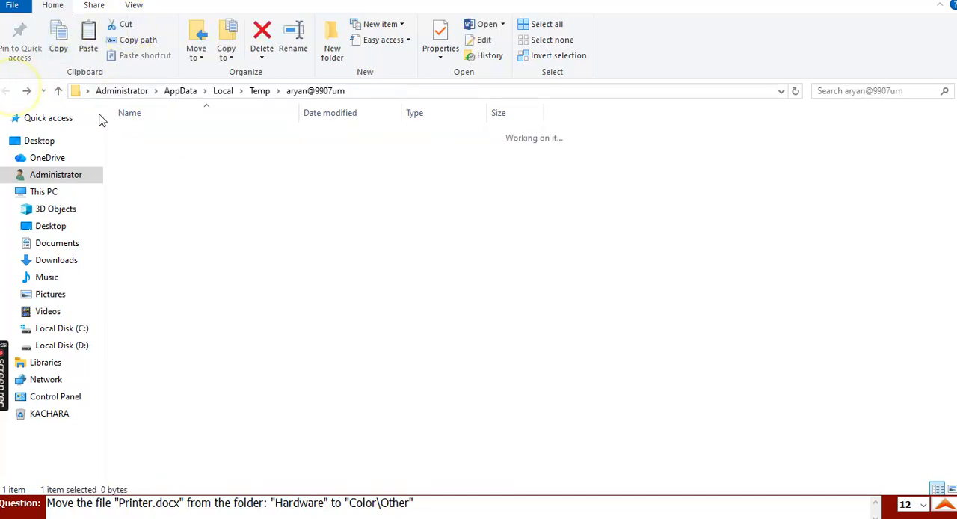
double_click(171, 133)
double_click(172, 133)
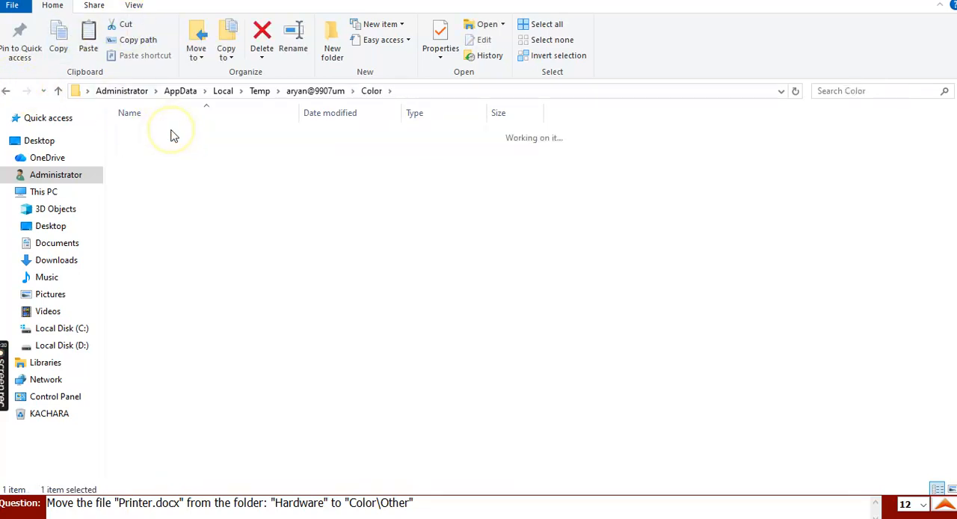
click(87, 34)
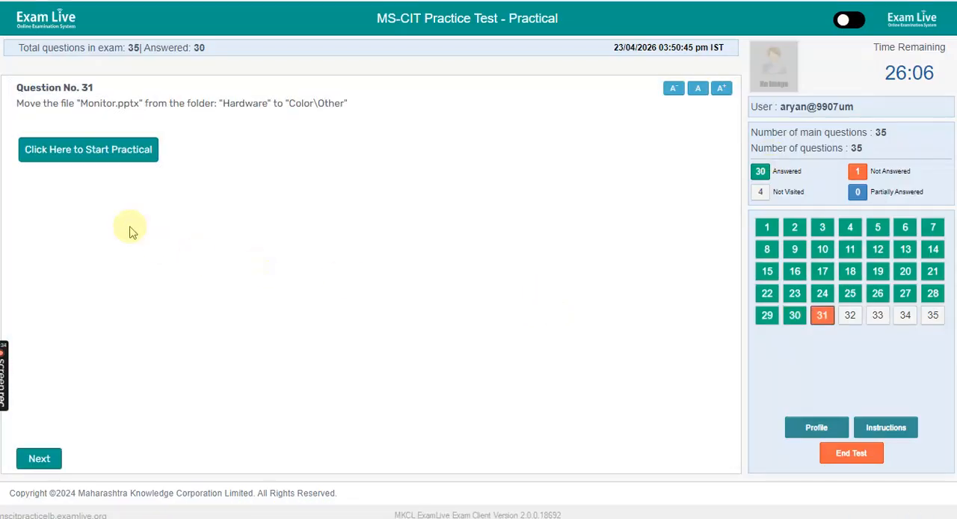
- Start the practical for question 31, move Monitor.pptx from the Hardware folder to Color\Other and finish the task
click(117, 153)
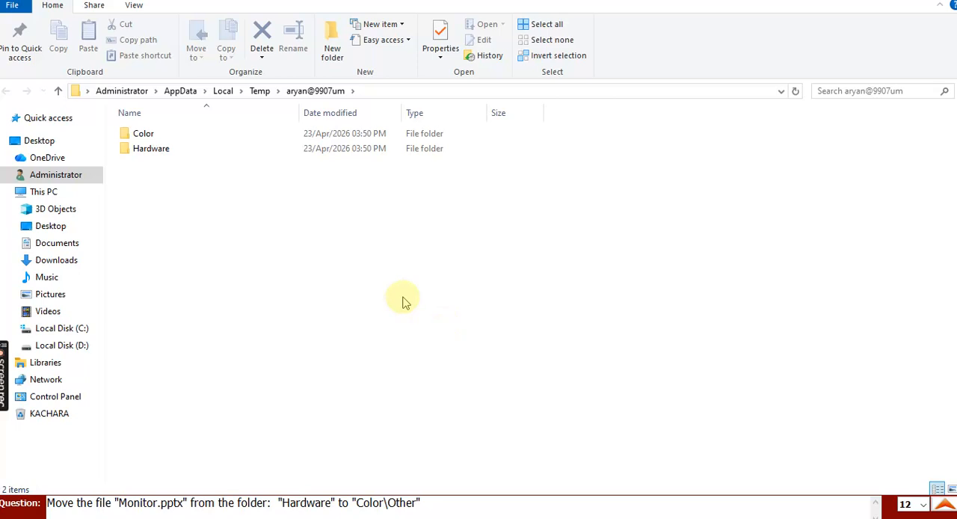
double_click(172, 156)
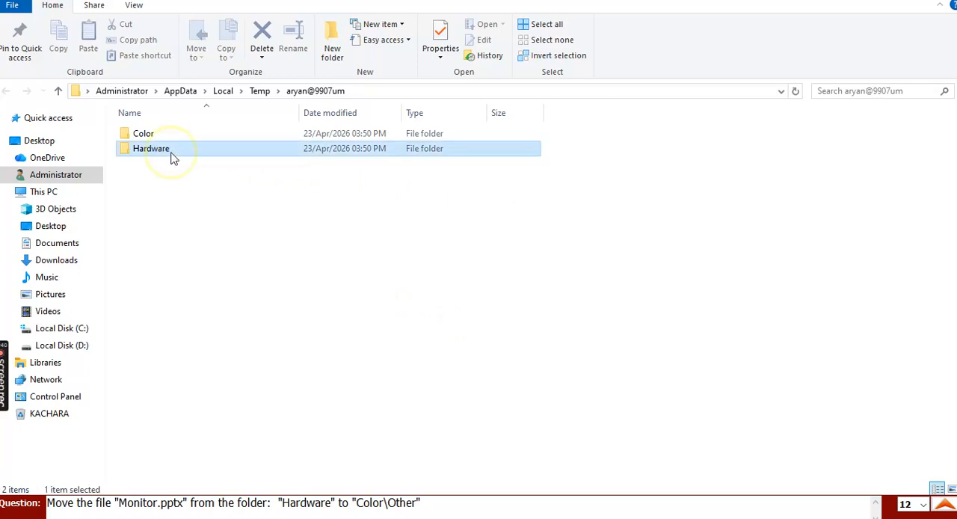
click(175, 136)
click(123, 25)
click(9, 91)
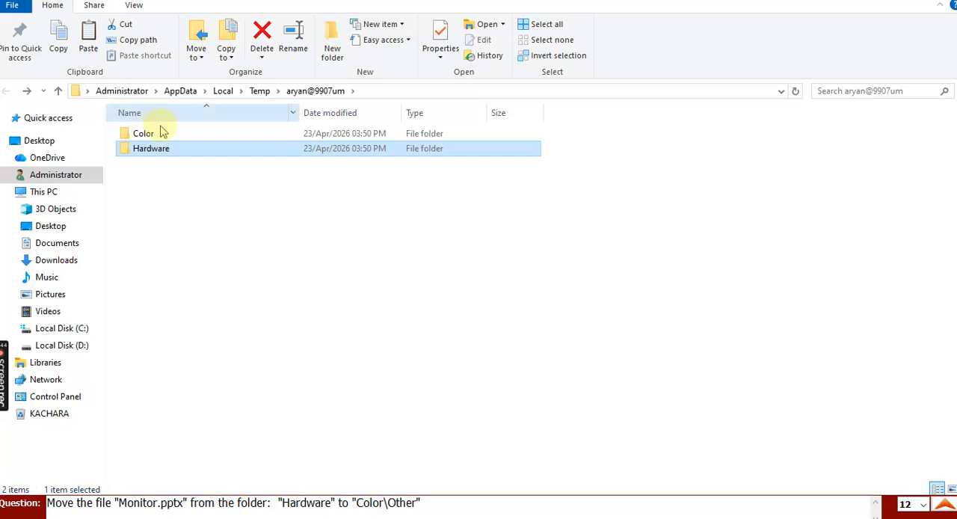
double_click(161, 134)
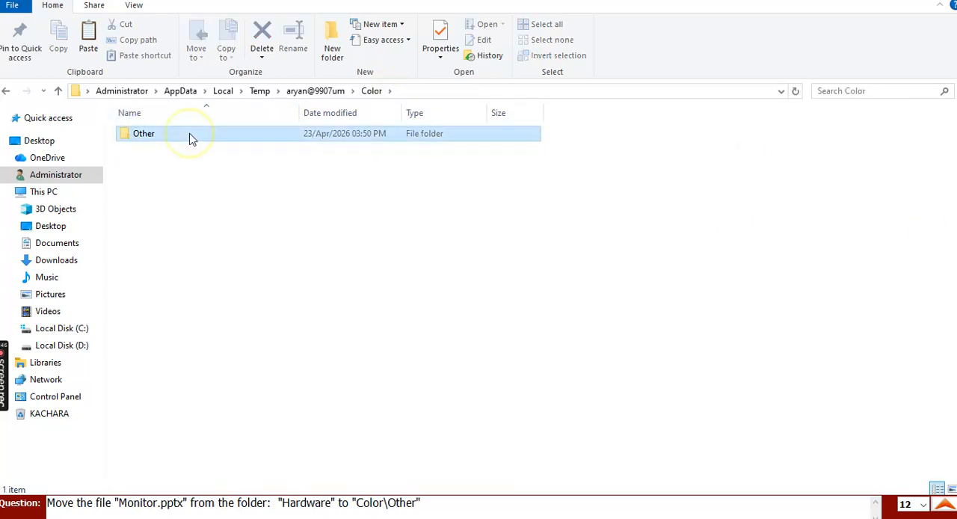
double_click(188, 135)
click(88, 37)
click(946, 506)
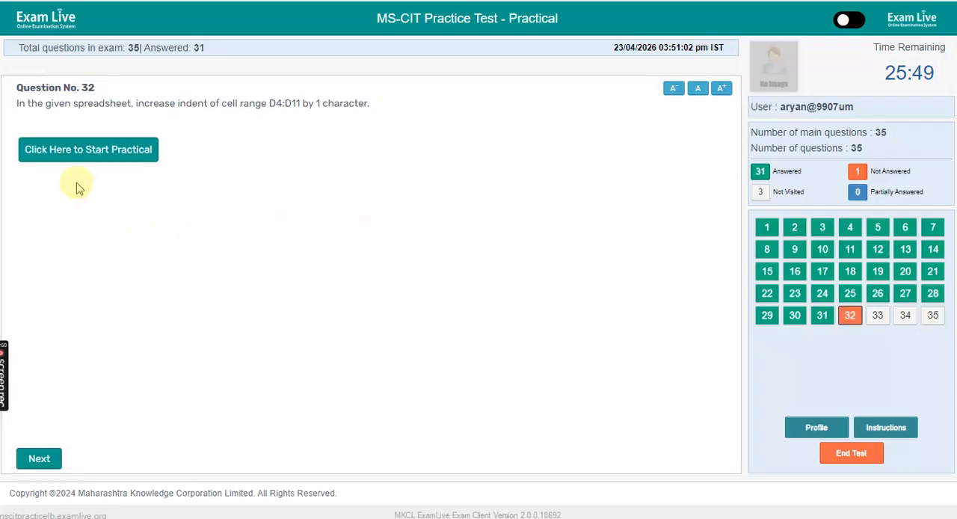
- Start the practical for question 32 and increase the indent of cell range D4:D11 by 1 character
click(81, 159)
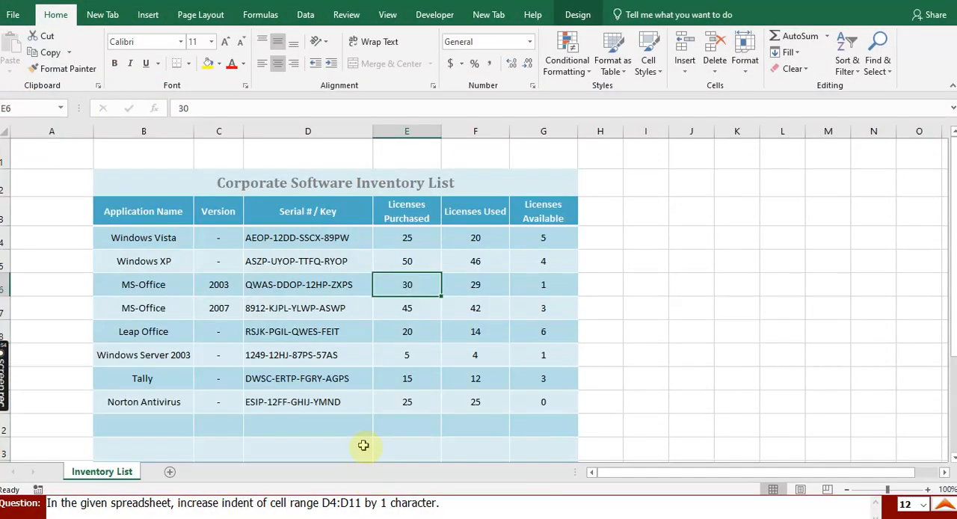
click(339, 219)
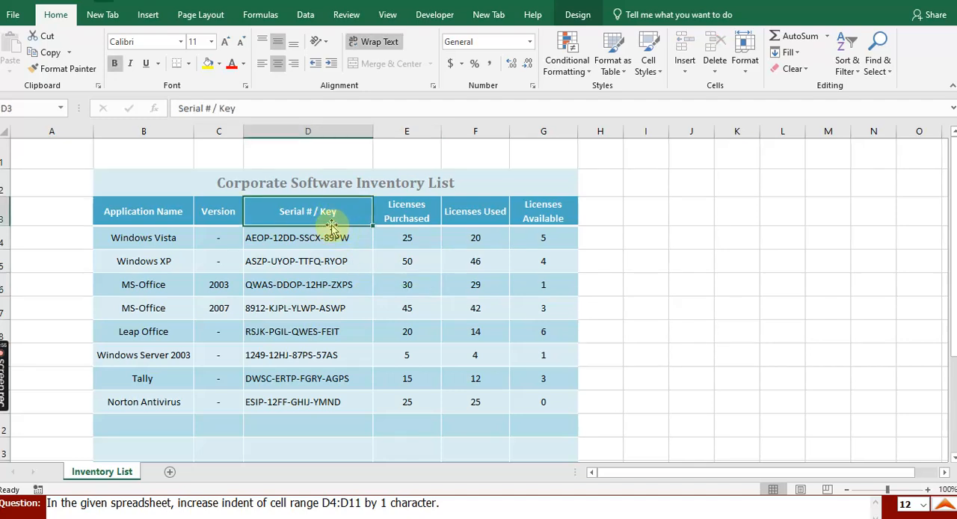
click(328, 237)
drag(327, 237, 316, 401)
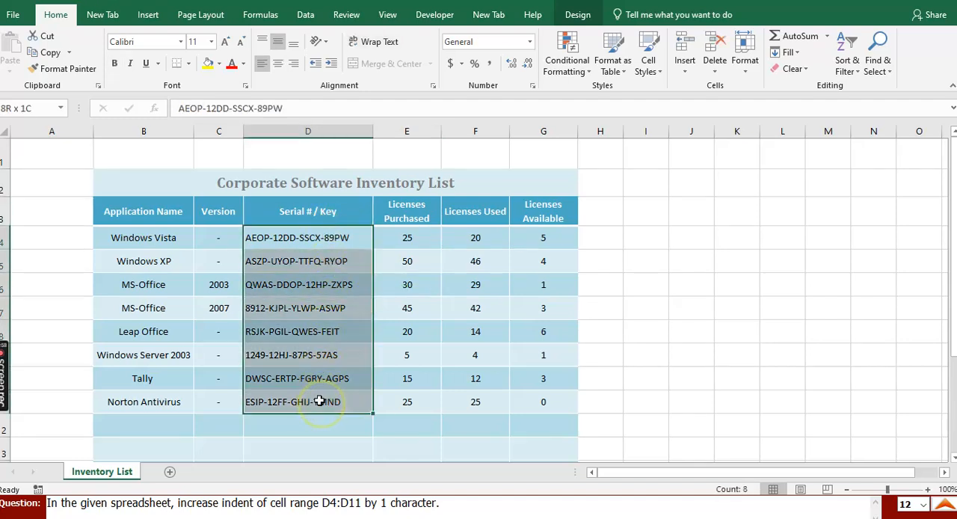
click(333, 65)
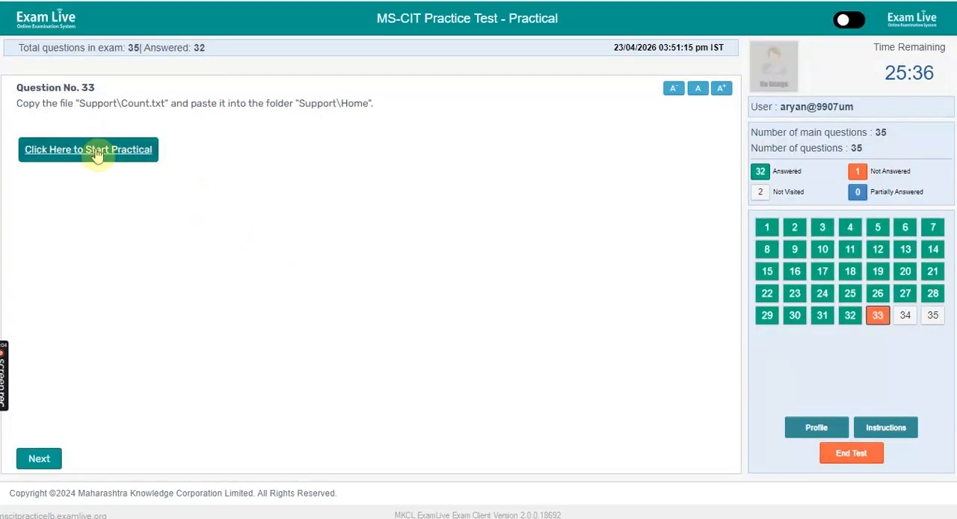
- Start the practical on copying Count.txt and paste a copy of the file from the Support folder into Support\Home
click(96, 150)
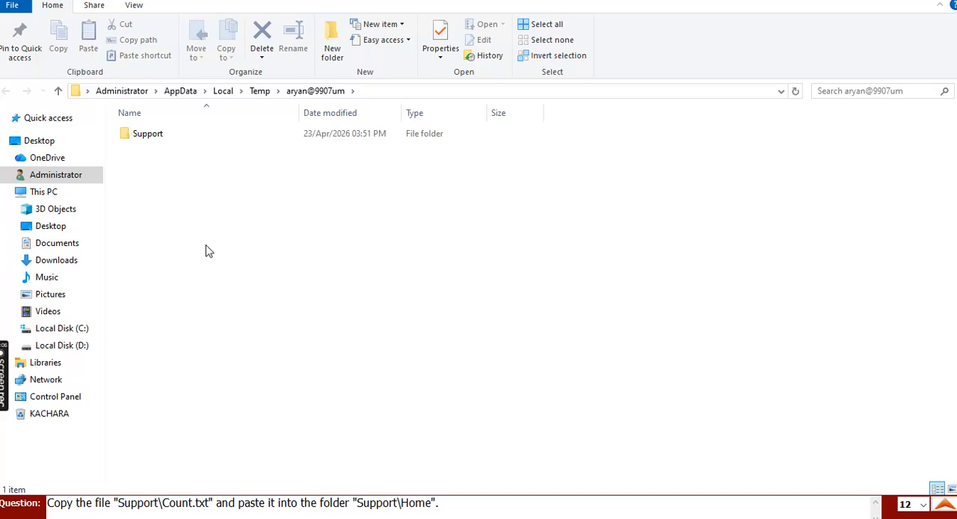
double_click(170, 133)
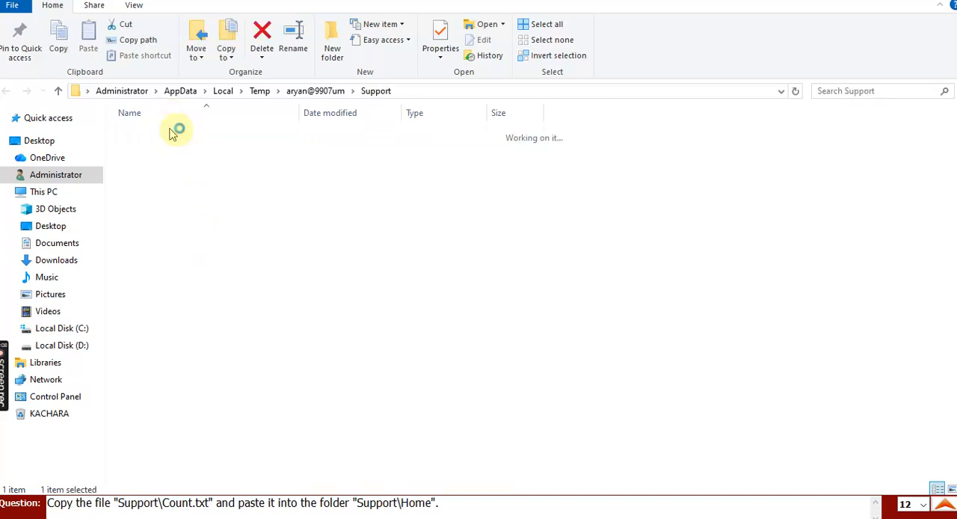
click(180, 157)
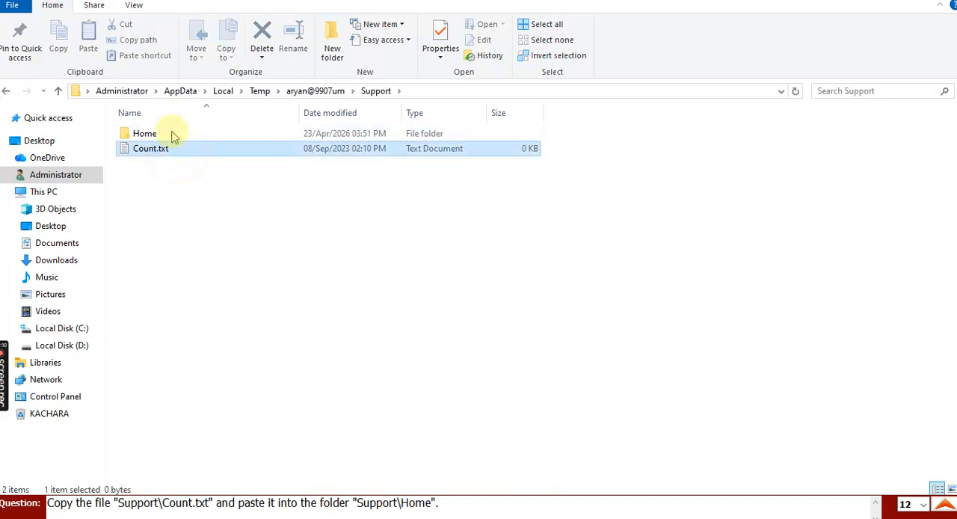
click(61, 38)
click(153, 140)
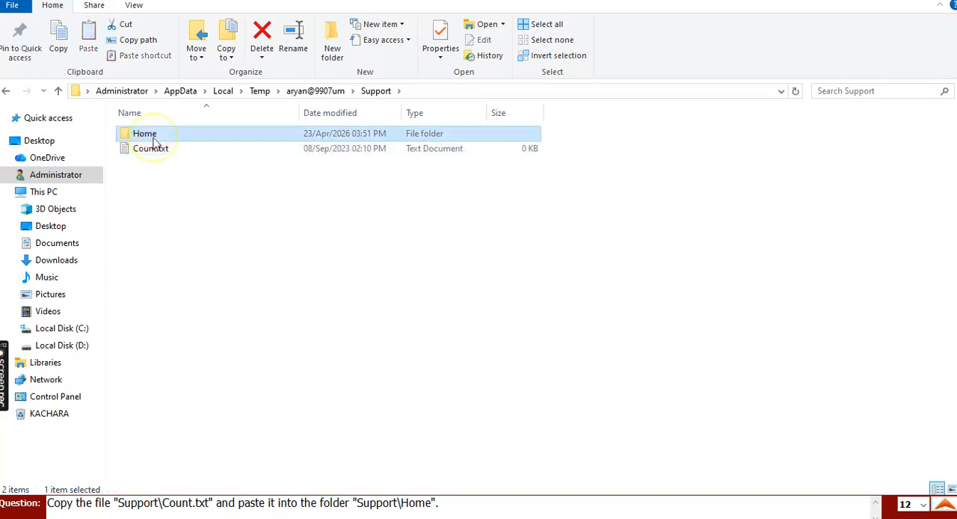
double_click(153, 142)
click(88, 38)
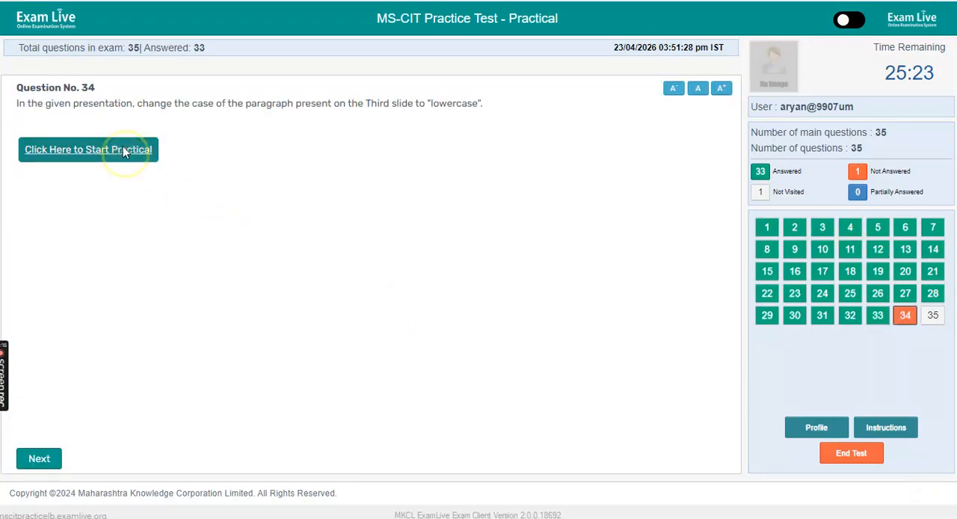
- Start the practical for question 34, change the paragraph on the third slide to lowercase and finish the task
click(125, 151)
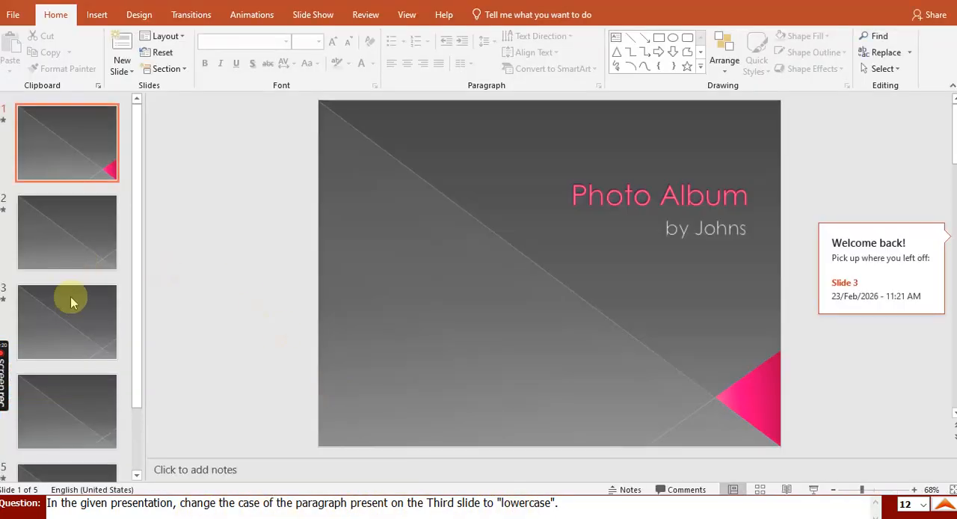
click(70, 306)
click(457, 172)
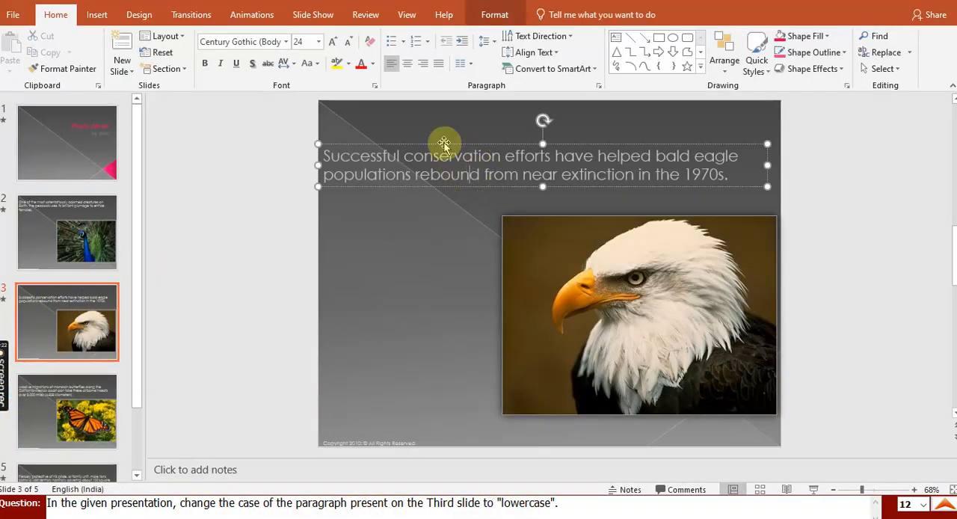
click(308, 63)
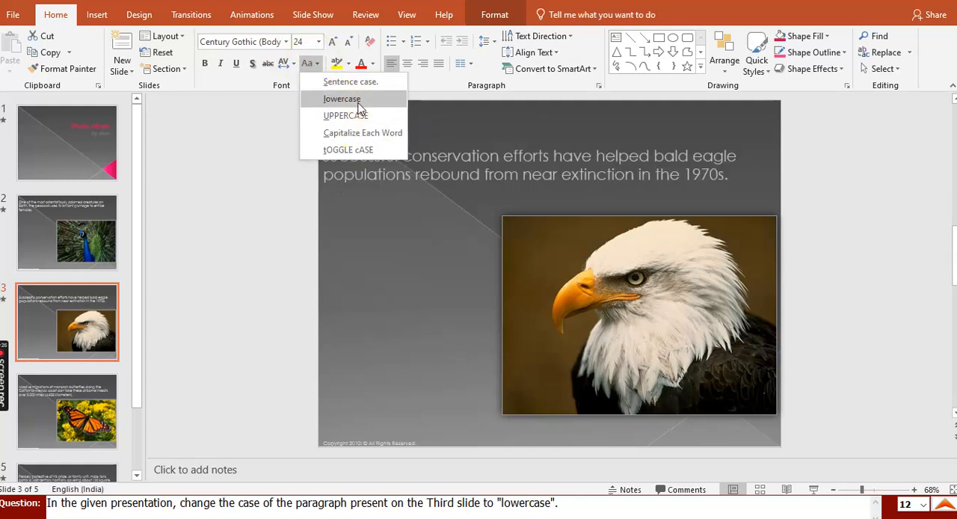
click(358, 105)
click(466, 229)
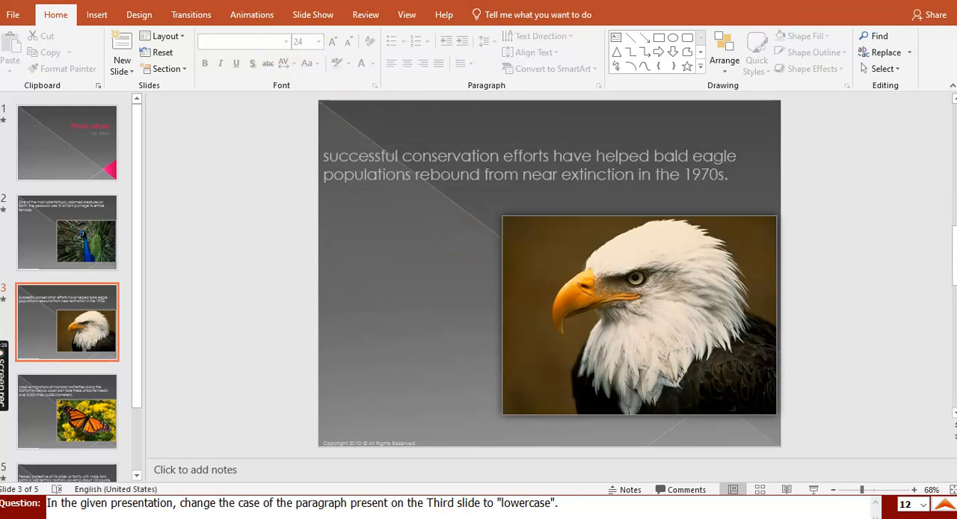
click(942, 1)
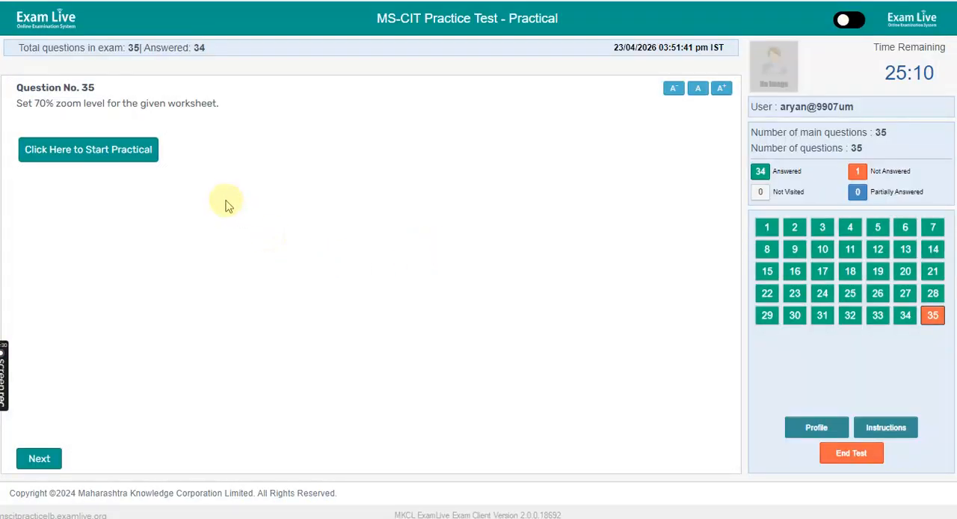
- Start the practical for question 35, set the Holiday List worksheet's zoom level to 70% and finish the task
click(120, 155)
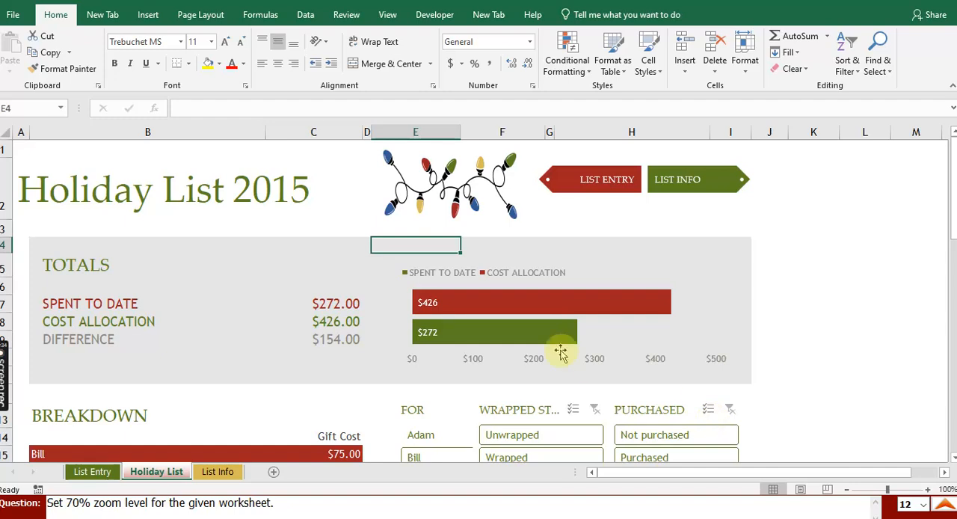
click(387, 14)
click(279, 60)
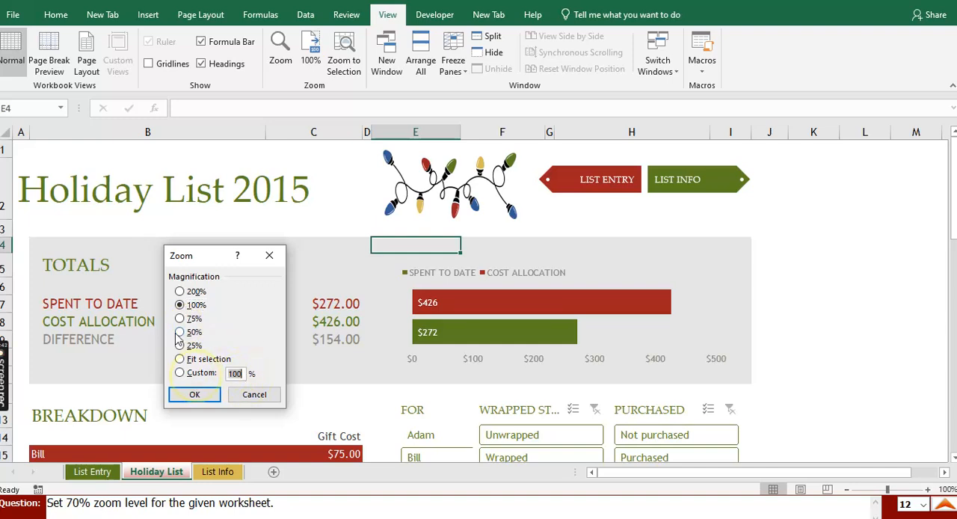
click(191, 394)
click(946, 504)
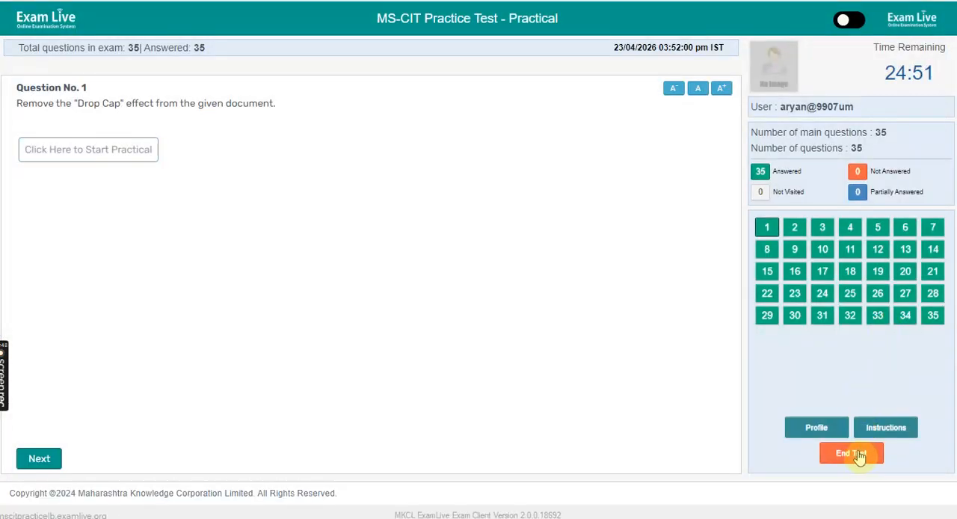
- End the practice test, entering the candidate password to confirm the submission
click(857, 453)
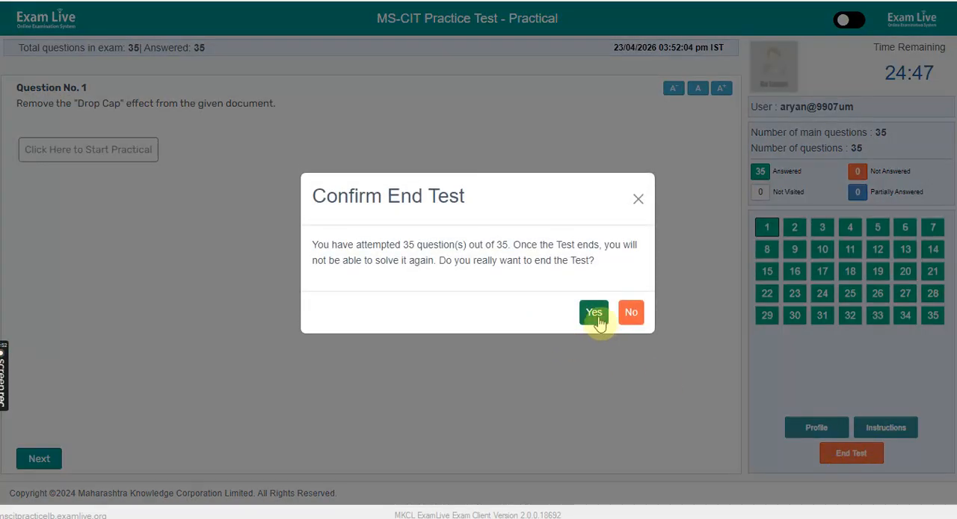
click(596, 314)
click(401, 282)
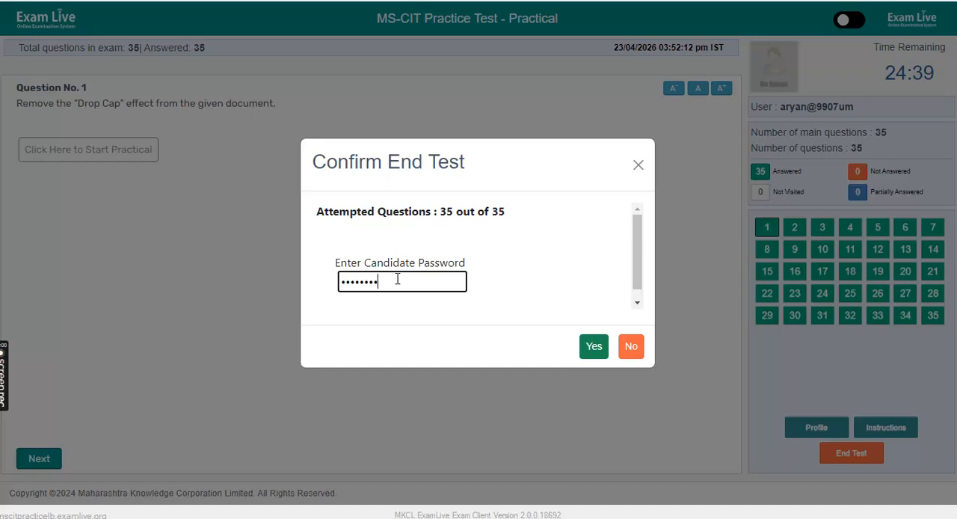
click(422, 303)
click(591, 348)
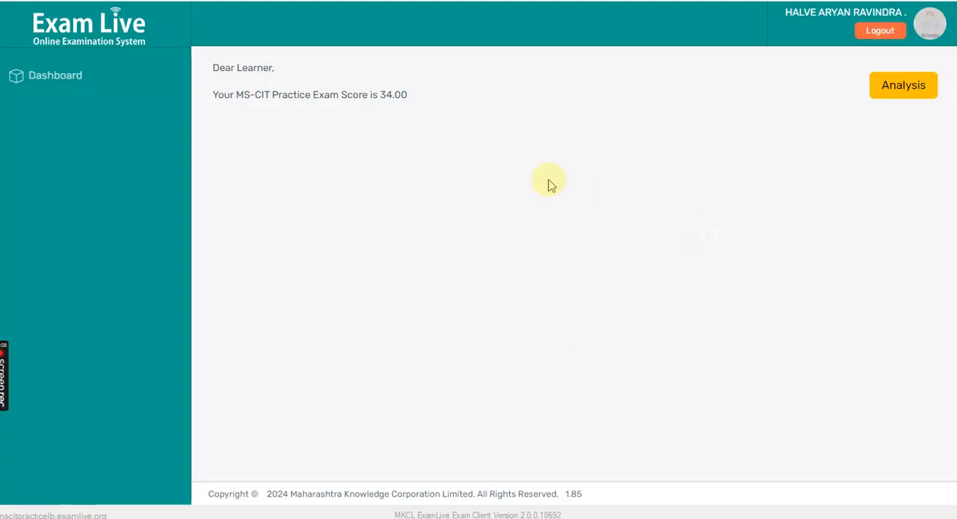
- Open the exam score analysis and review the result of question 22 in the question-wise analysis
drag(384, 95, 171, 69)
click(885, 88)
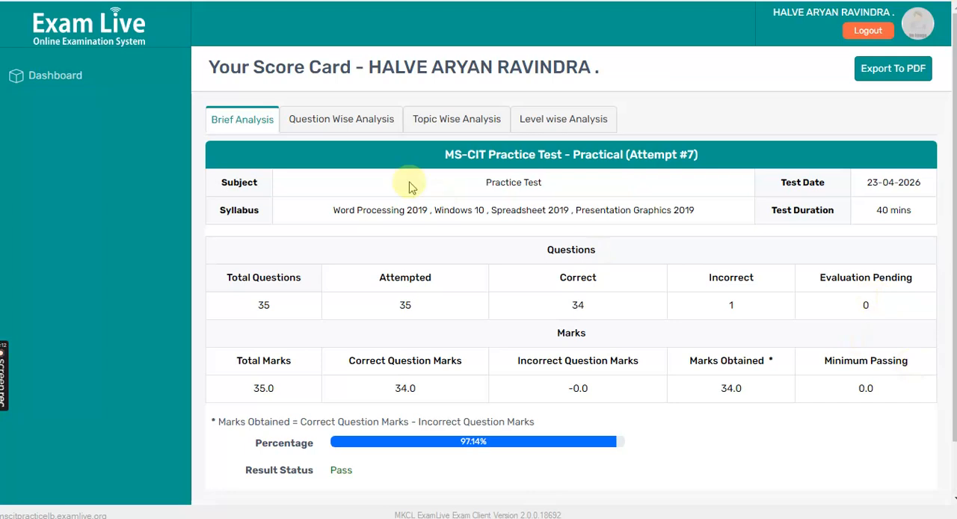
click(344, 125)
click(827, 338)
scroll(720, 406, down, 1)
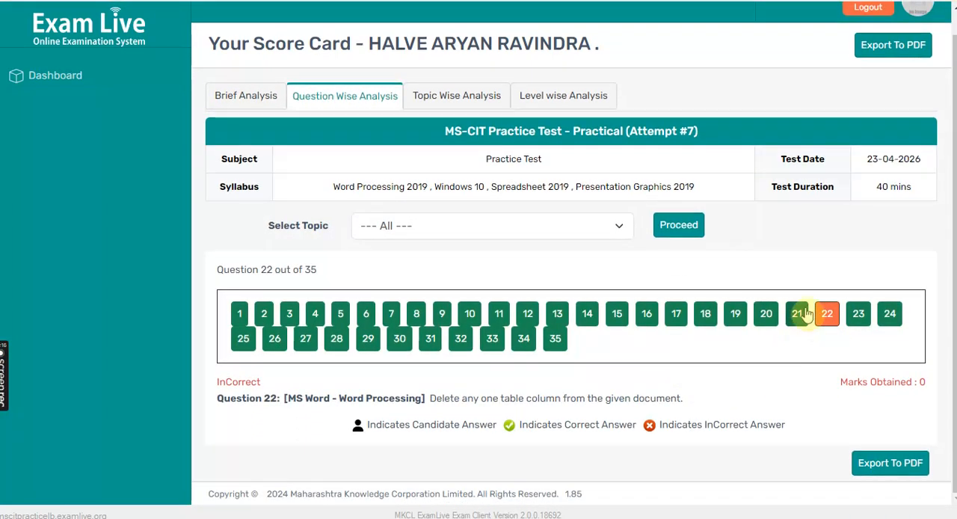
click(833, 321)
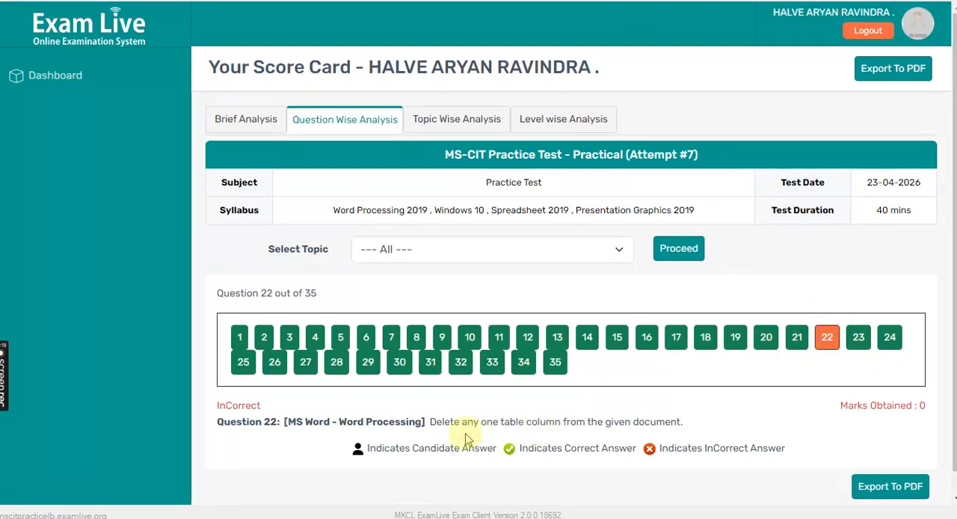
scroll(476, 438, down, 1)
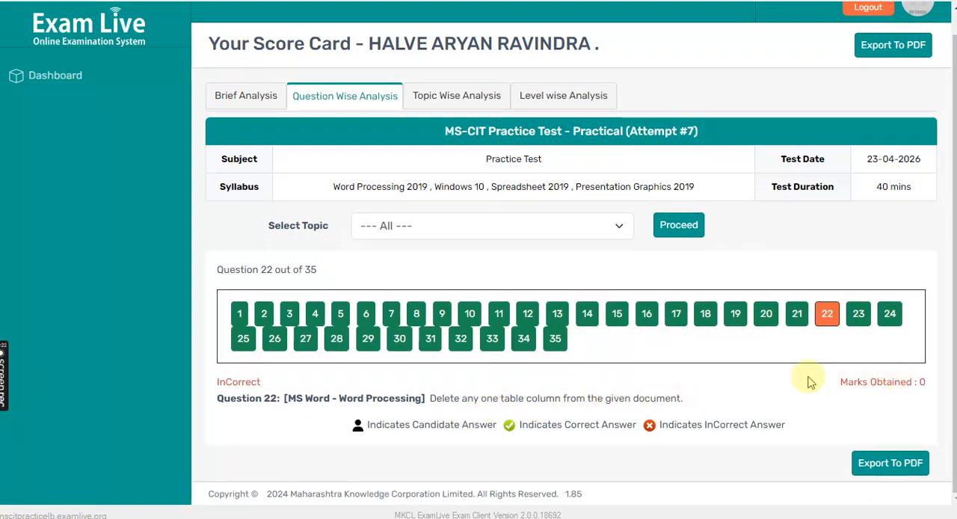
scroll(807, 380, up, 1)
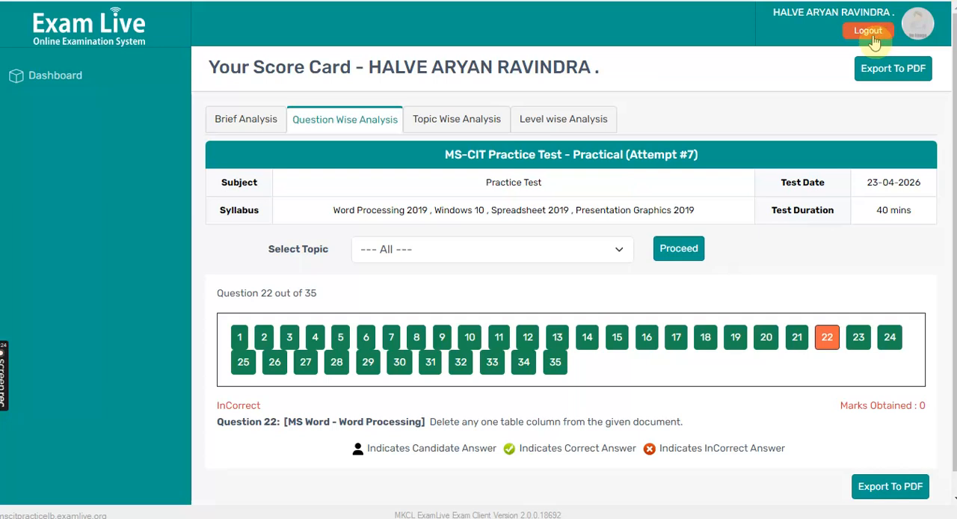
mouse_move(3, 359)
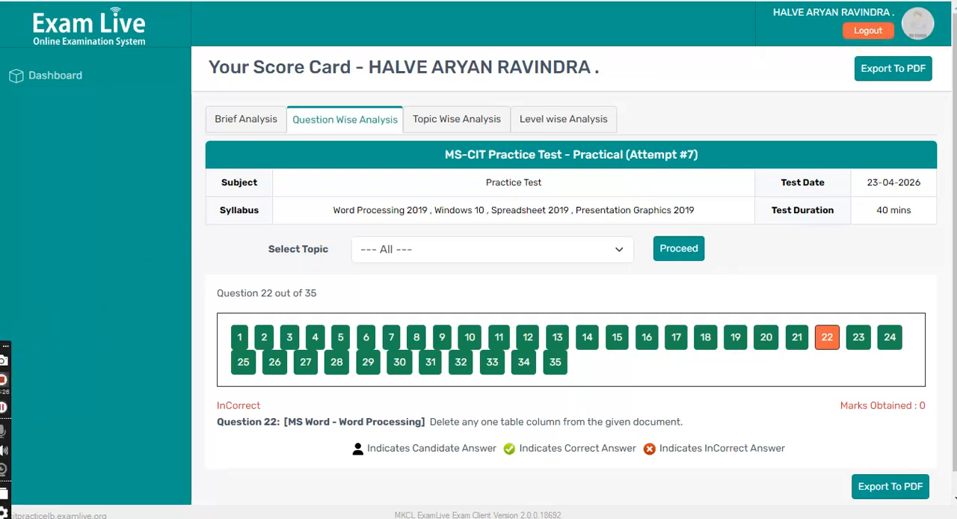